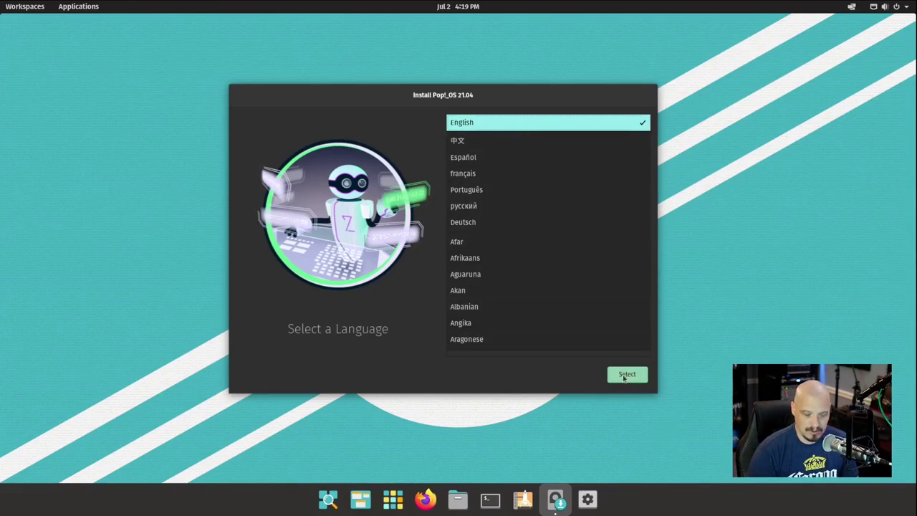
Choose English (United States) as the language and the Default English (US) keyboard layout.
{"action": "left_click", "coordinate": [625, 376]}
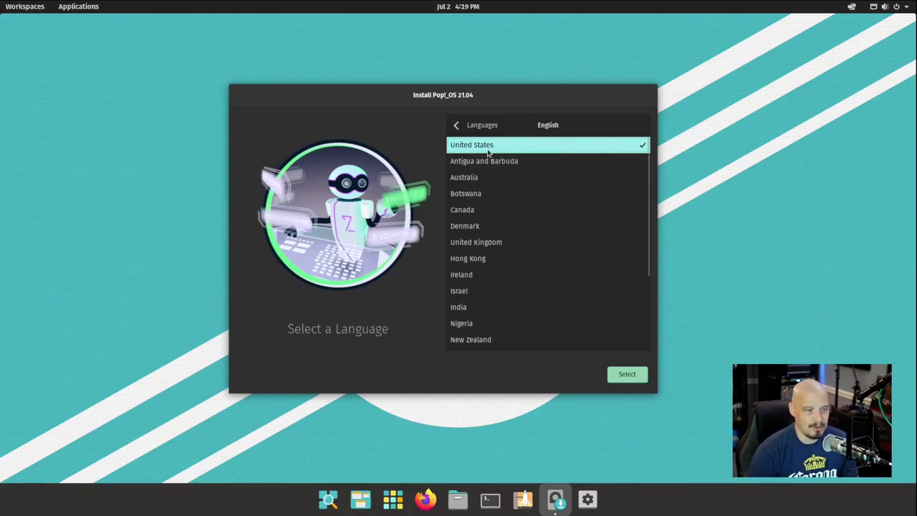
{"action": "left_click", "coordinate": [637, 378]}
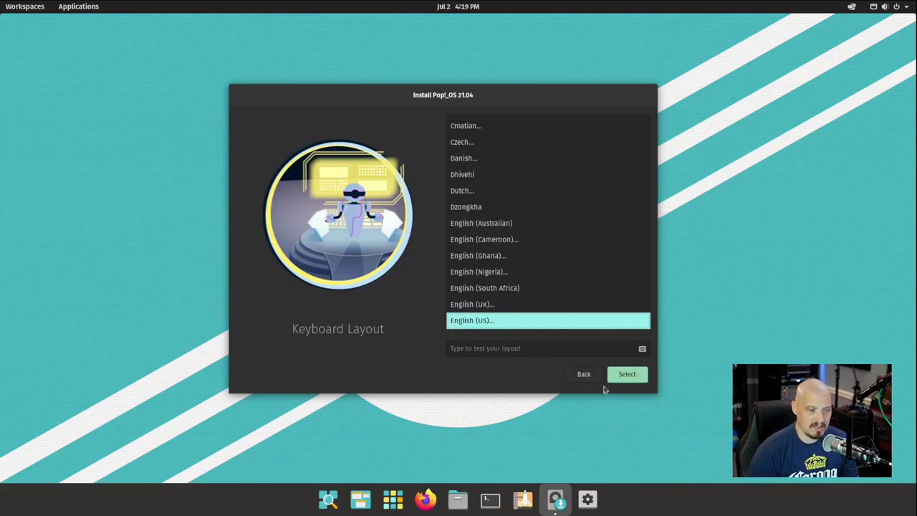
{"action": "left_click", "coordinate": [631, 379]}
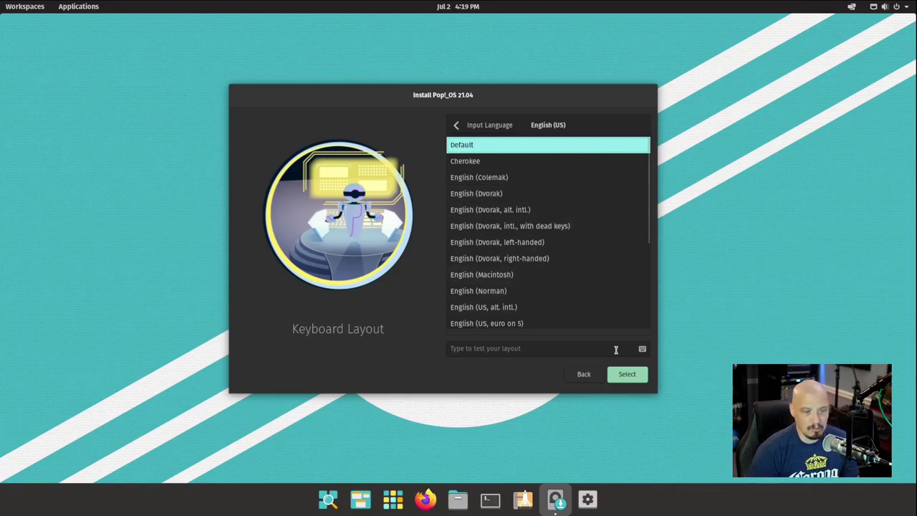
{"action": "left_click", "coordinate": [626, 377]}
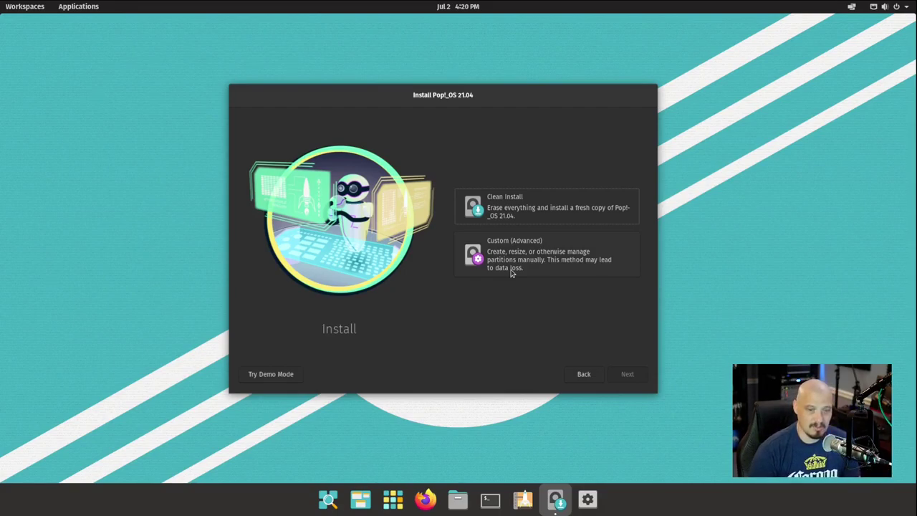
Choose Clean Install and erase the 25.0 GiB Virtio Block Device to install onto it.
{"action": "left_click", "coordinate": [528, 215]}
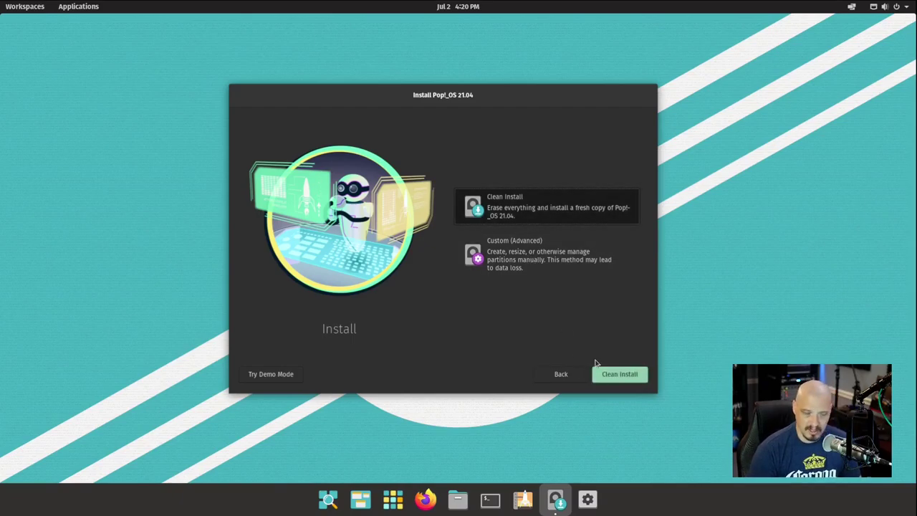
{"action": "left_click", "coordinate": [619, 380]}
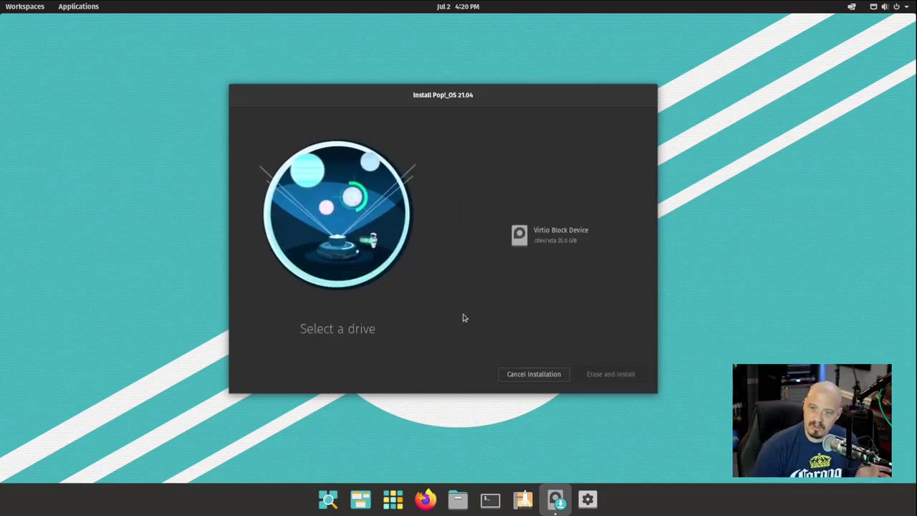
{"action": "left_click", "coordinate": [547, 234]}
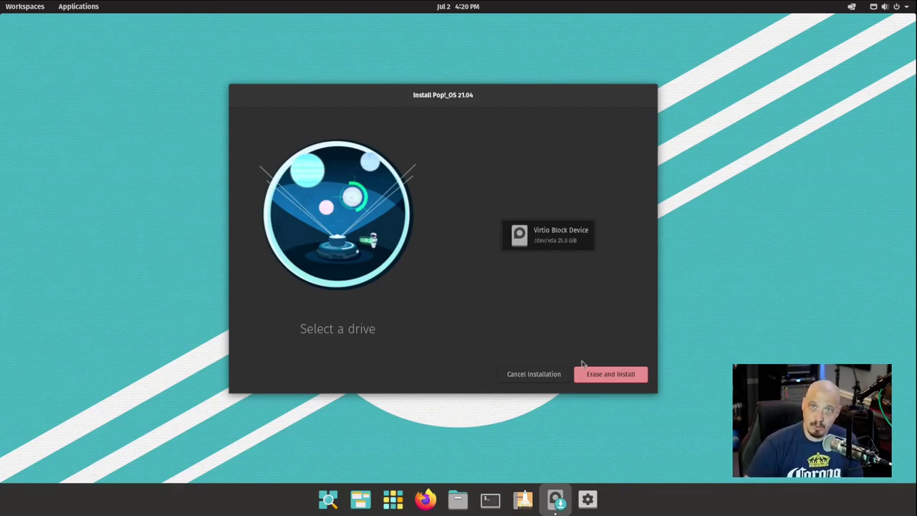
{"action": "left_click", "coordinate": [596, 380]}
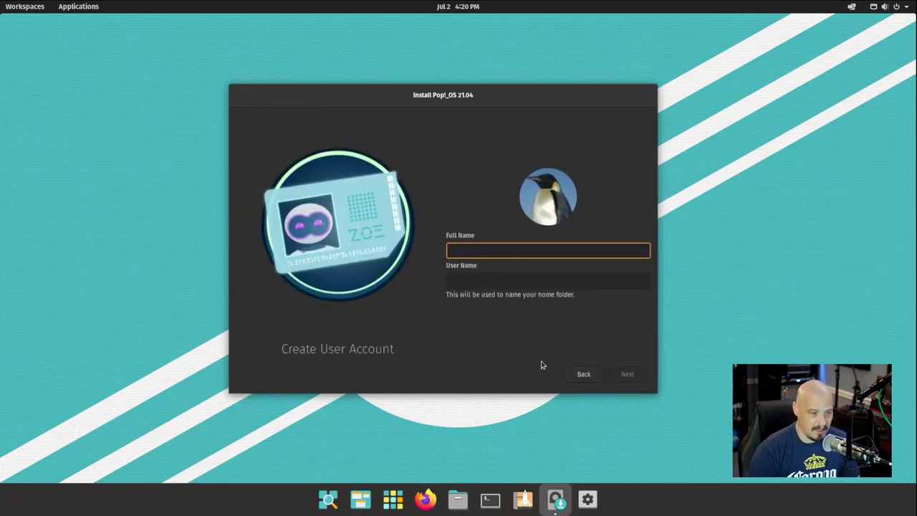
Enter the account's full name, then set and confirm the account password.
{"action": "type", "text": "dt"}
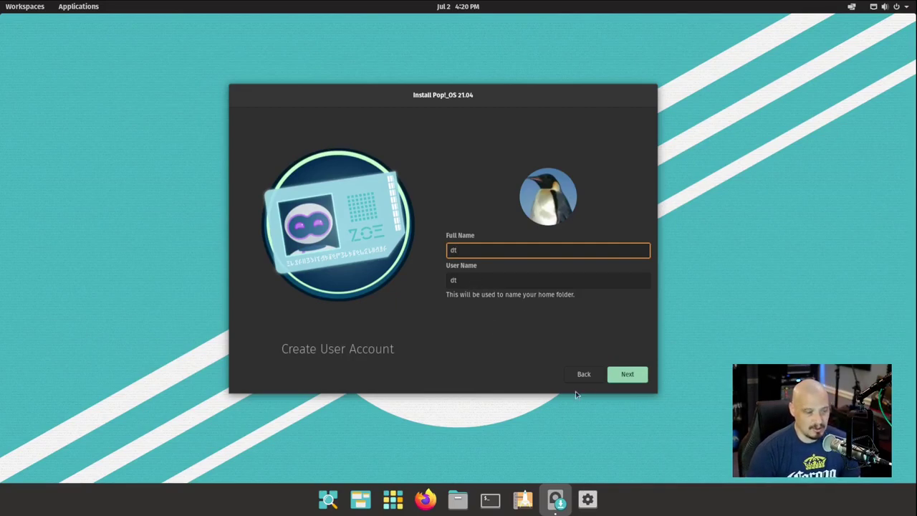
{"action": "left_click", "coordinate": [634, 380]}
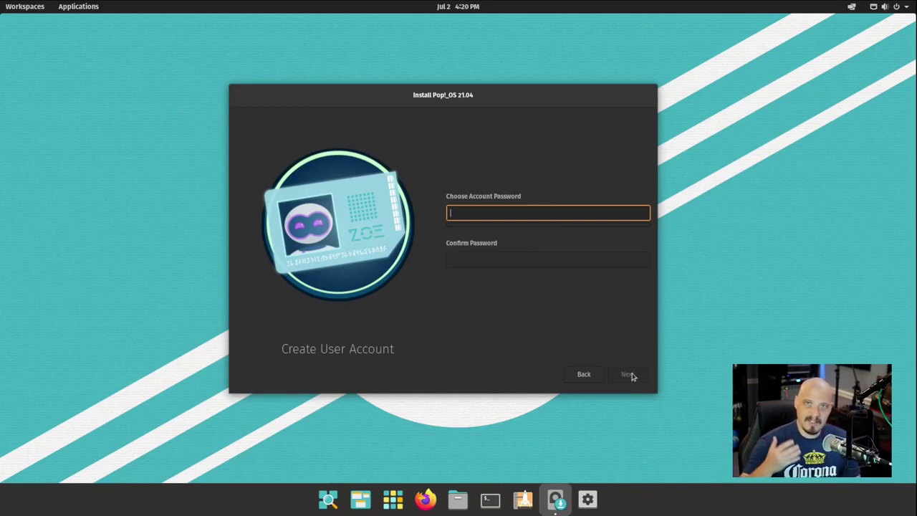
{"action": "type", "text": "dd"}
{"action": "key", "text": "Tab"}
{"action": "type", "text": "dd"}
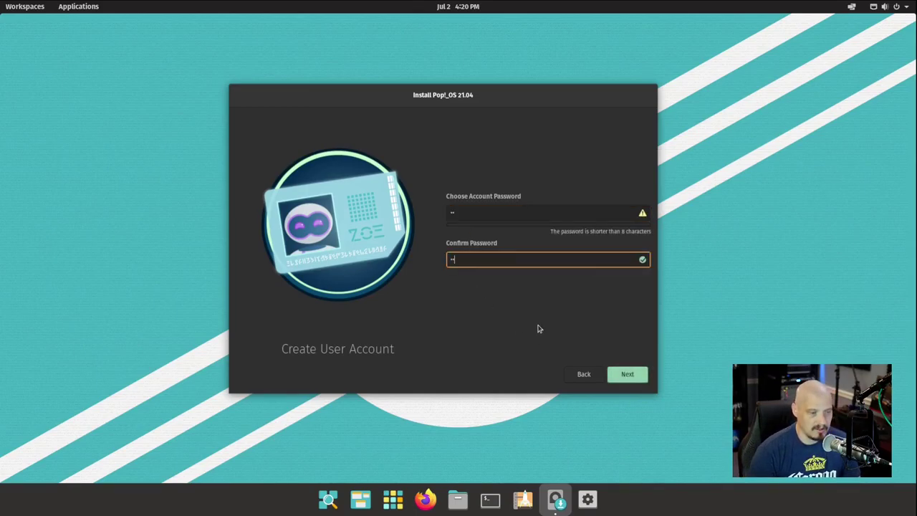
{"action": "left_click", "coordinate": [627, 375]}
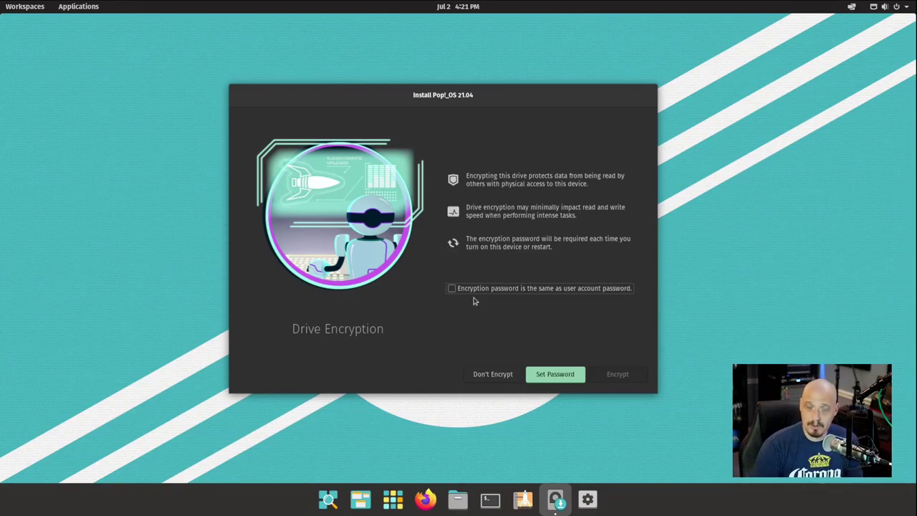
Encrypt the drive with the account password, run the install, and restart the device.
{"action": "left_click", "coordinate": [452, 291]}
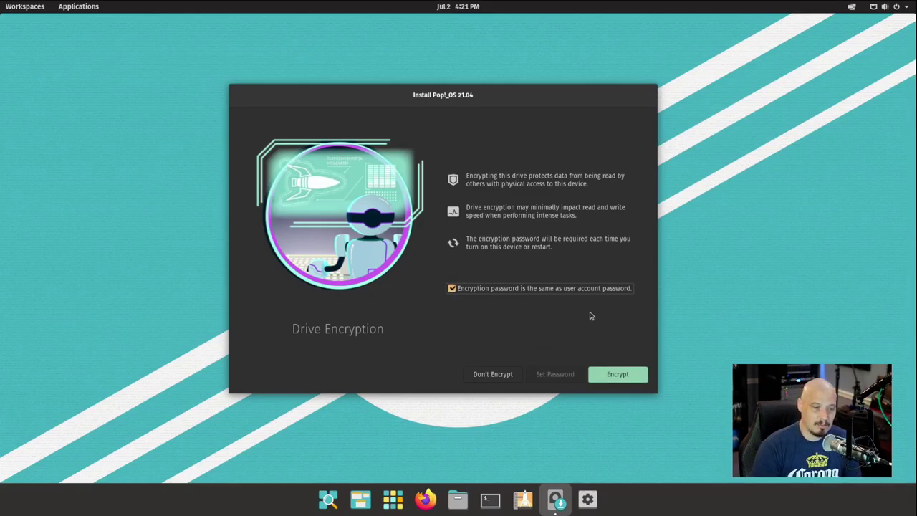
{"action": "left_click", "coordinate": [608, 375]}
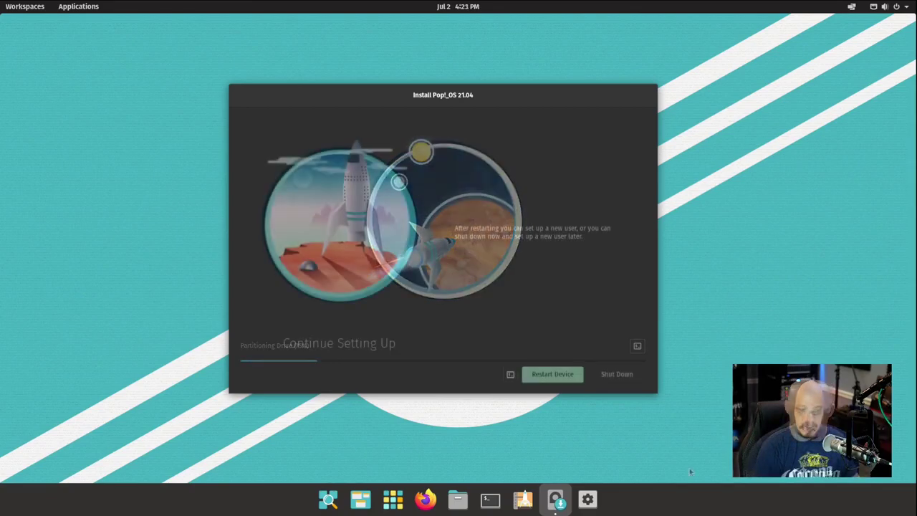
{"action": "left_click", "coordinate": [553, 373]}
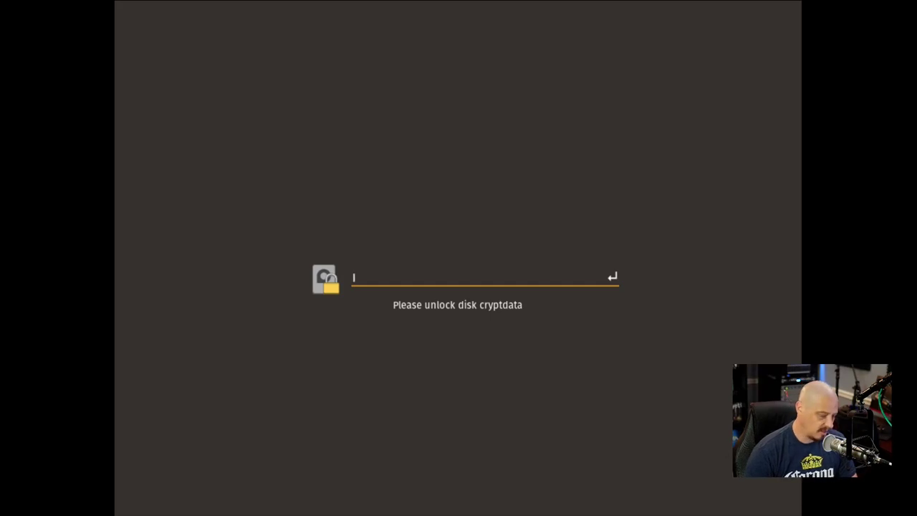
Unlock the encrypted disk with its passphrase and log in with the account password.
{"action": "type", "text": "•"}
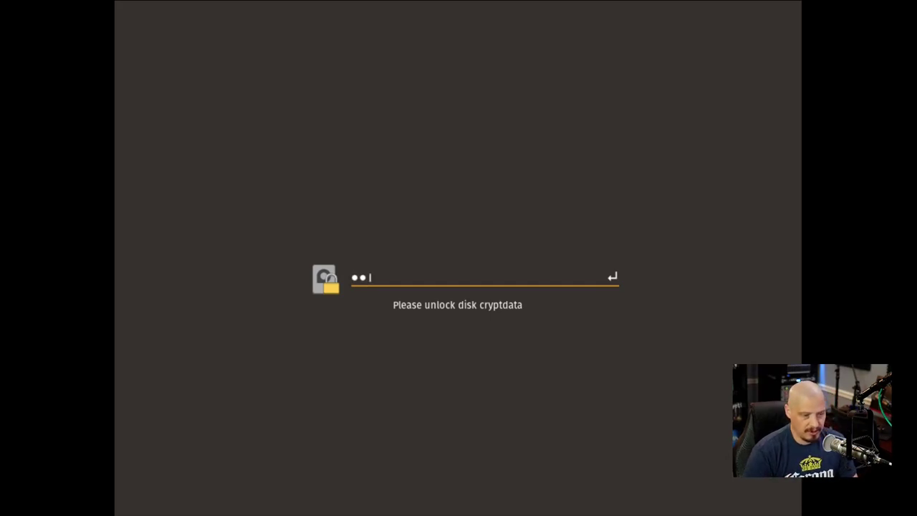
{"action": "type", "text": "•"}
{"action": "key", "text": "Return"}
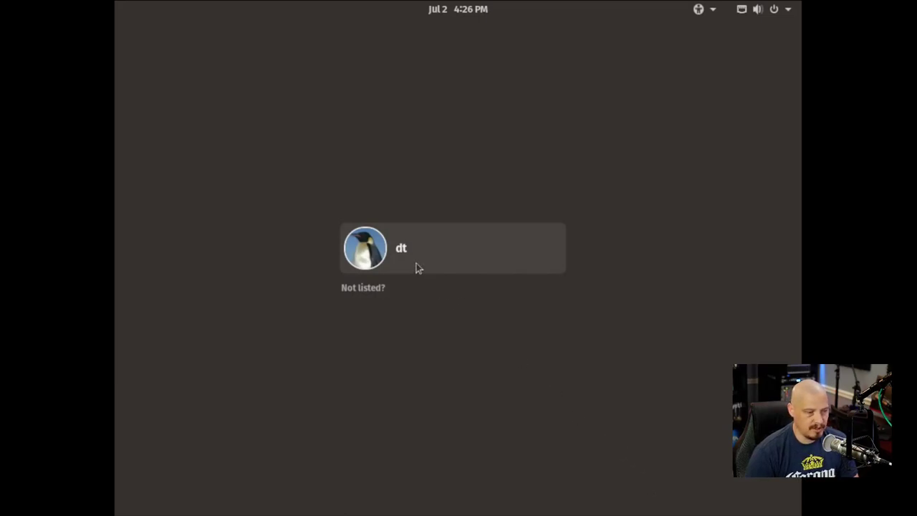
{"action": "left_click", "coordinate": [403, 251]}
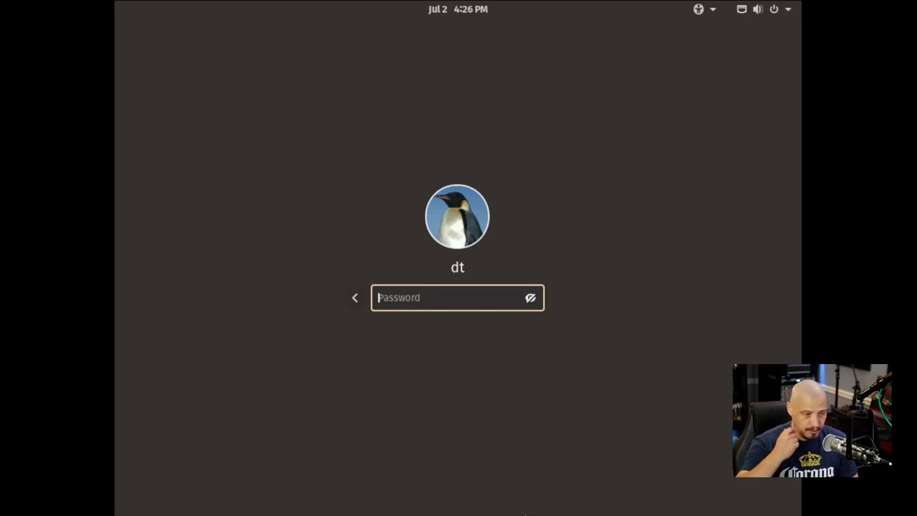
{"action": "type", "text": "••"}
{"action": "key", "text": "Return"}
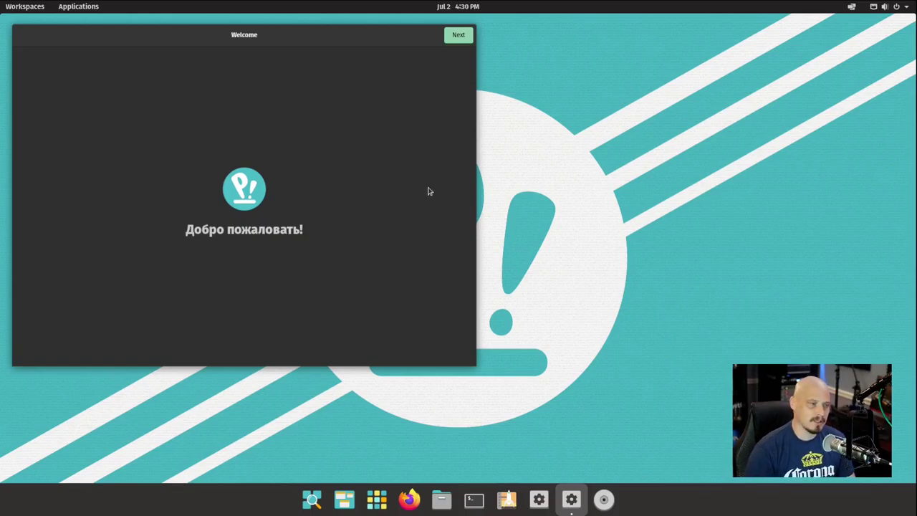
Pass the welcome page, dismiss the updates notice, and keep English (US) typing.
{"action": "left_click", "coordinate": [459, 35]}
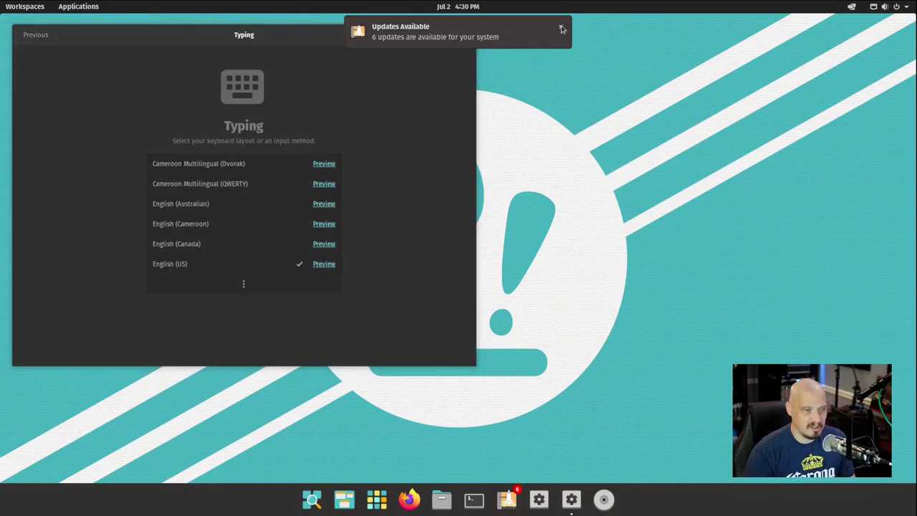
{"action": "left_click", "coordinate": [561, 29]}
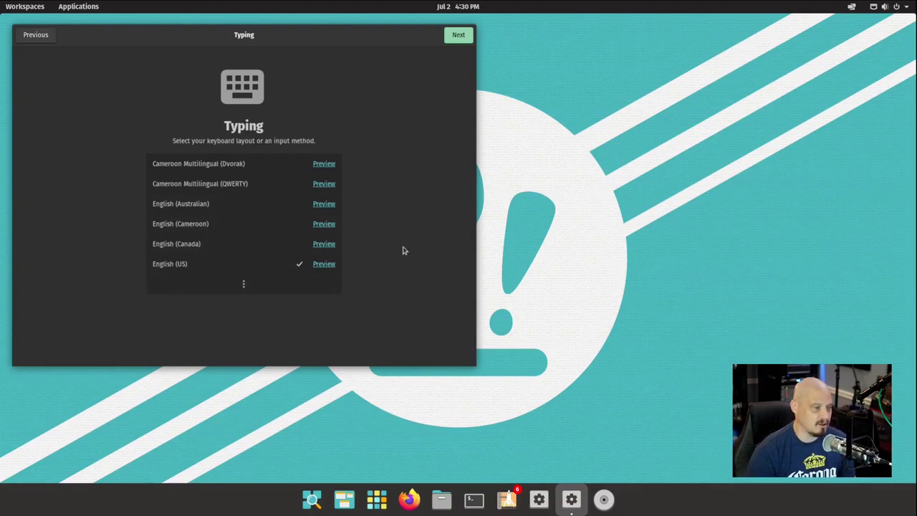
{"action": "left_click", "coordinate": [460, 37]}
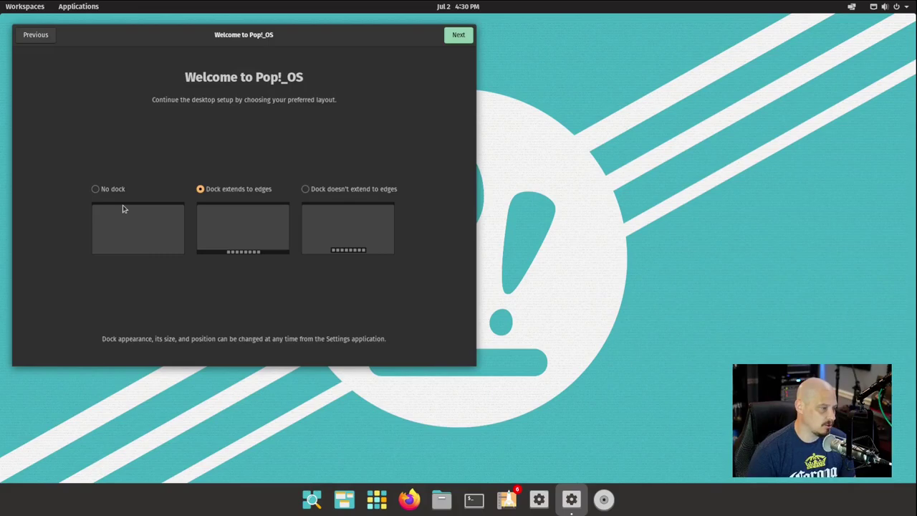
Try the dock options and settle on a dock that doesn't extend to the edges.
{"action": "left_click", "coordinate": [100, 188]}
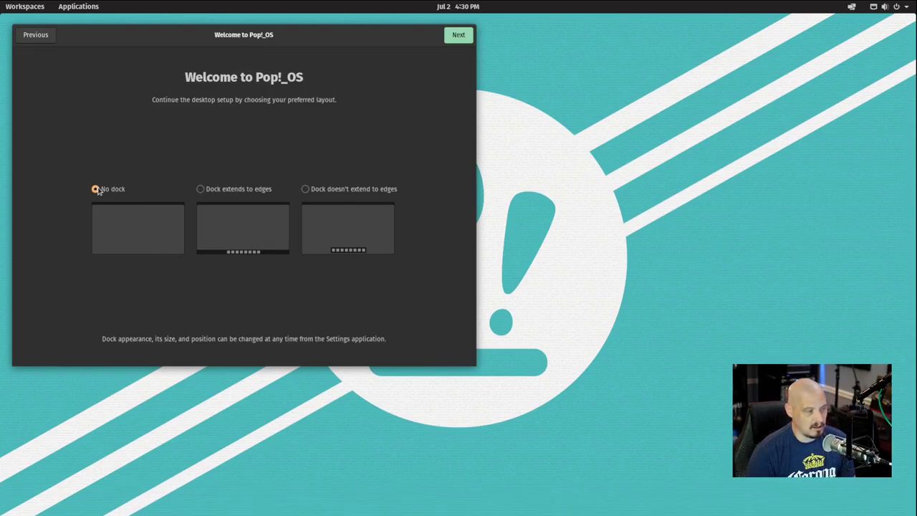
{"action": "left_click", "coordinate": [232, 194]}
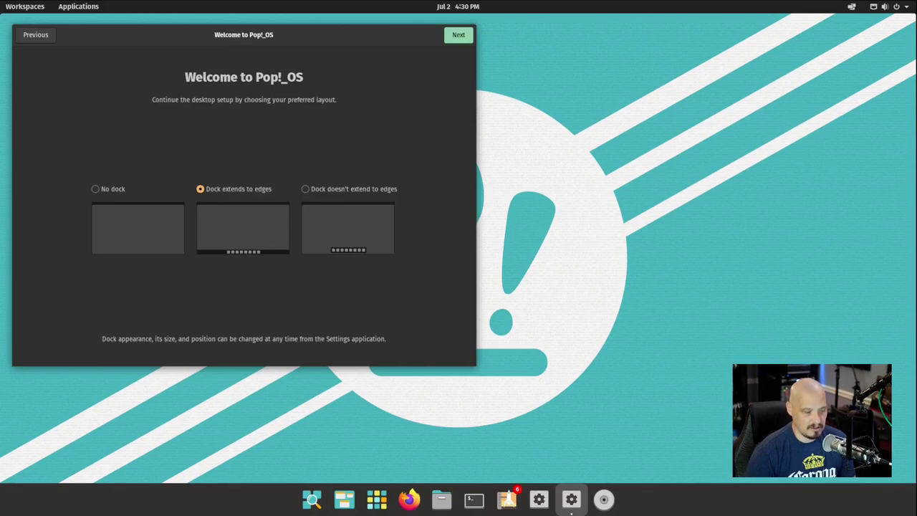
{"action": "left_click", "coordinate": [358, 189]}
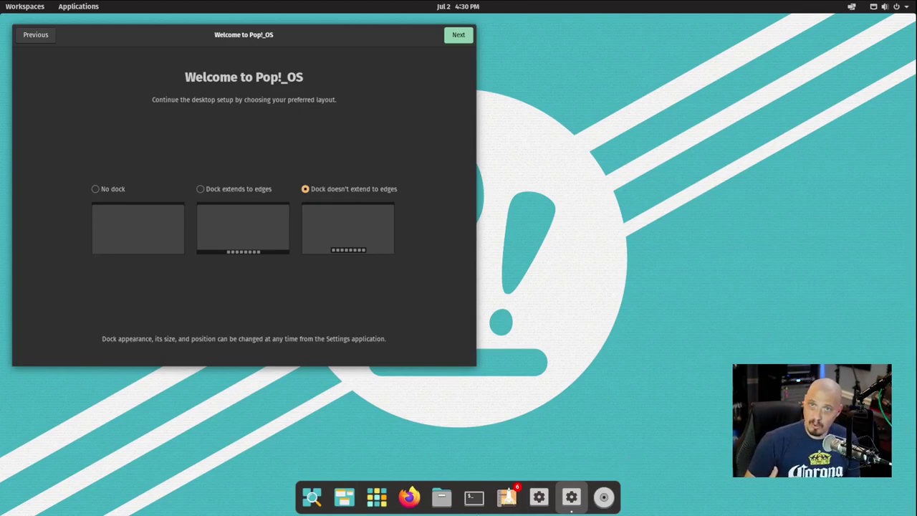
{"action": "left_click", "coordinate": [457, 40]}
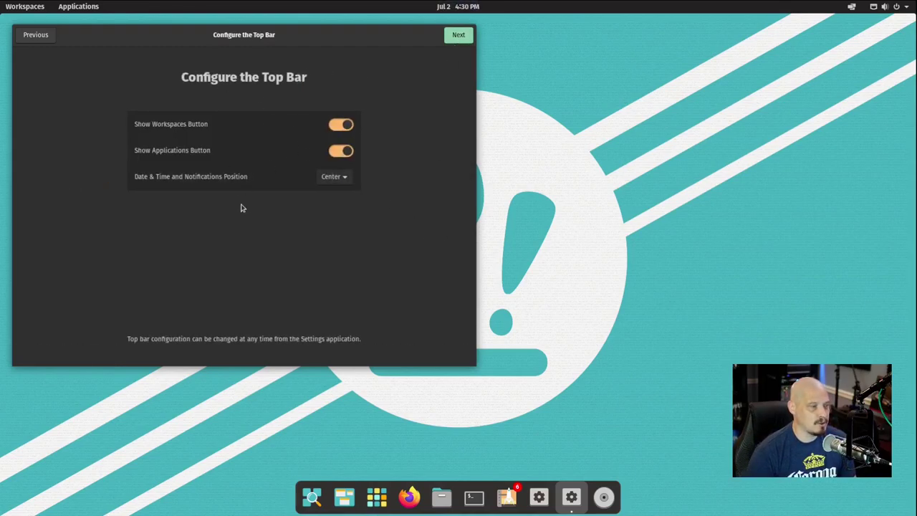
Toggle the Workspaces and Applications overviews from the top bar.
{"action": "left_click", "coordinate": [25, 6]}
{"action": "left_click", "coordinate": [24, 6]}
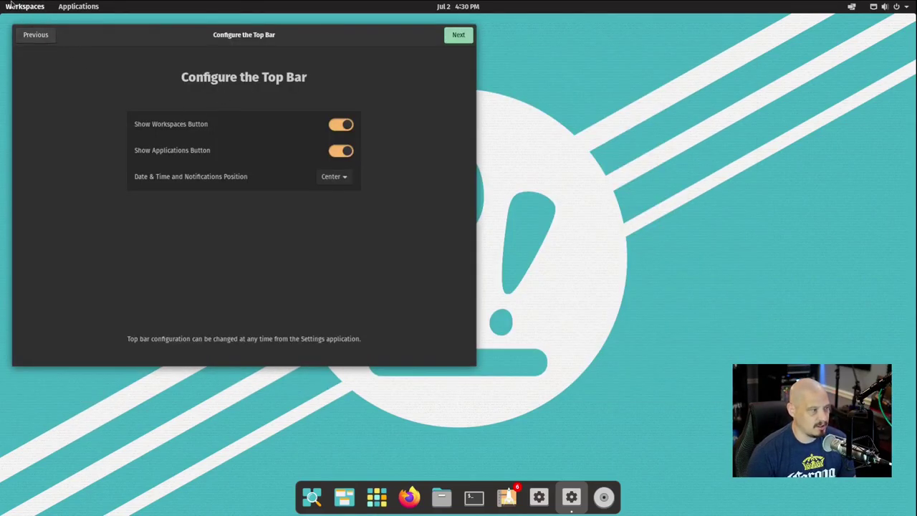
{"action": "left_click", "coordinate": [13, 6]}
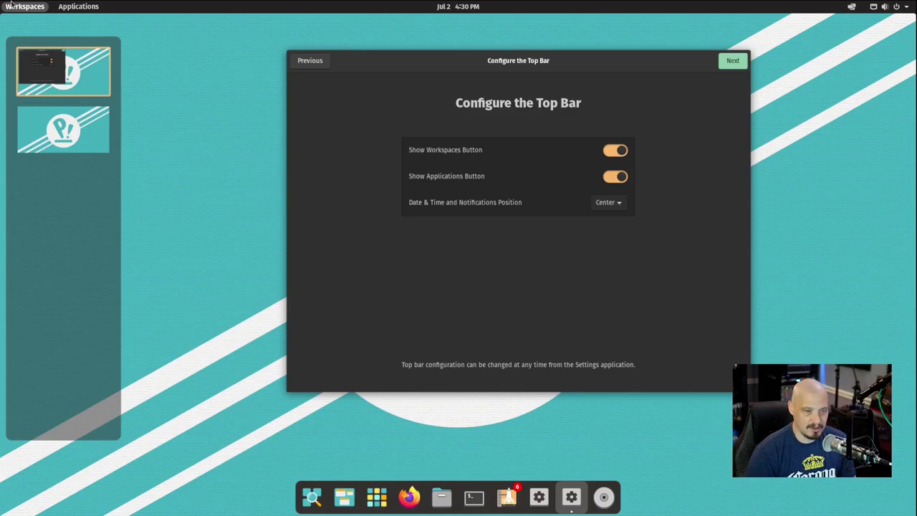
{"action": "left_click", "coordinate": [12, 6]}
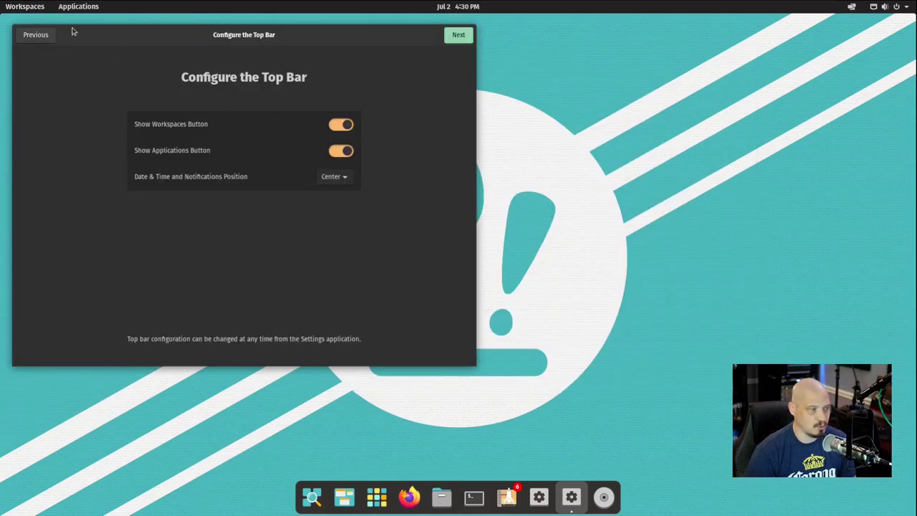
{"action": "left_click", "coordinate": [80, 6]}
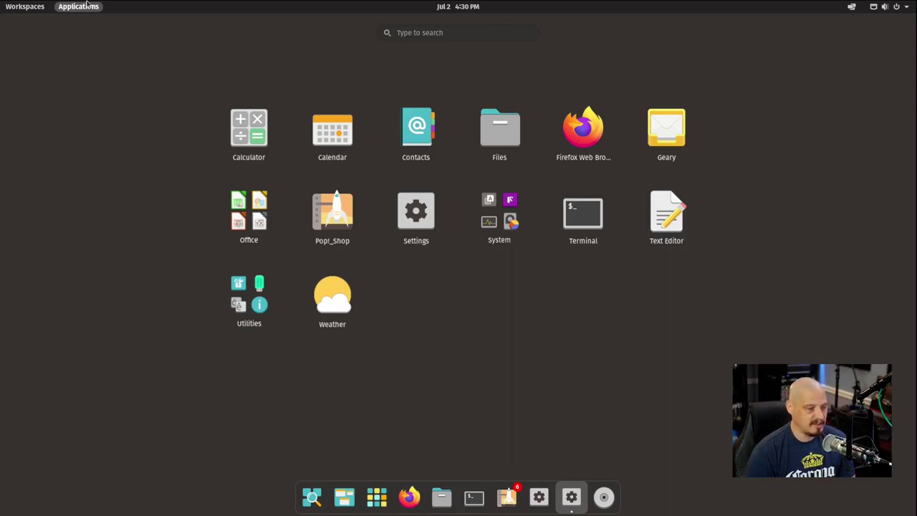
{"action": "left_click", "coordinate": [86, 6]}
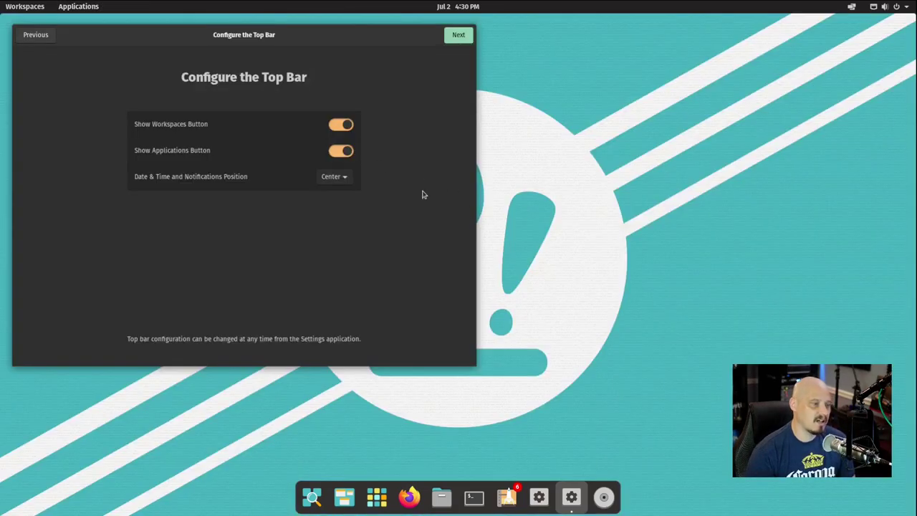
Try the Super launcher search and Applications overview, then switch off Show Applications Button.
{"action": "key", "text": "super"}
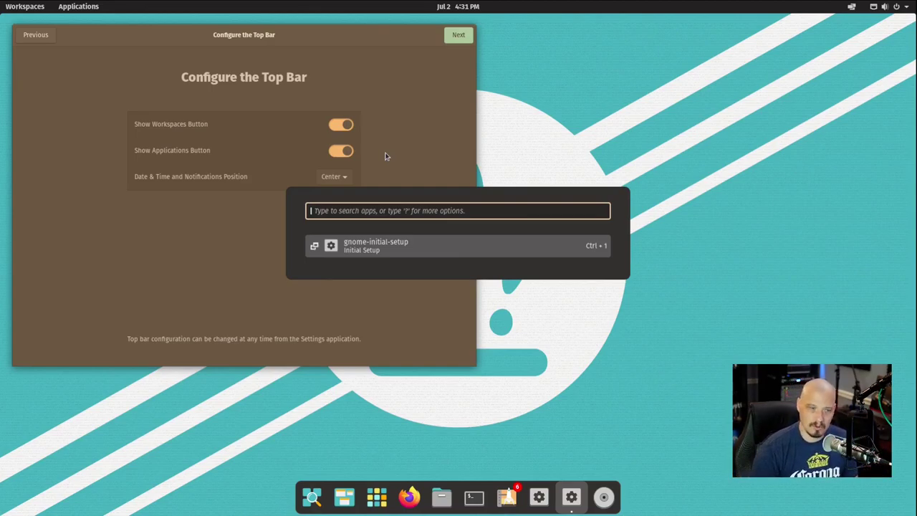
{"action": "key", "text": "Escape"}
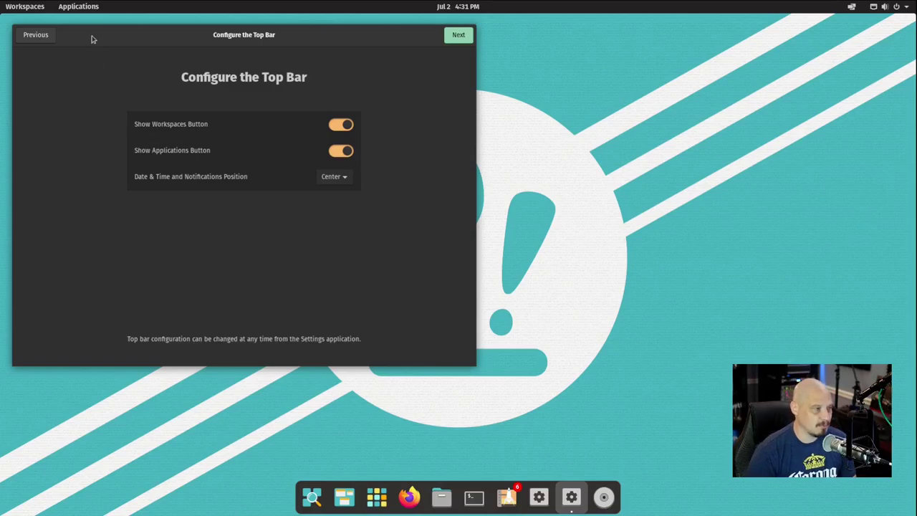
{"action": "left_click", "coordinate": [93, 6]}
{"action": "left_click", "coordinate": [93, 6]}
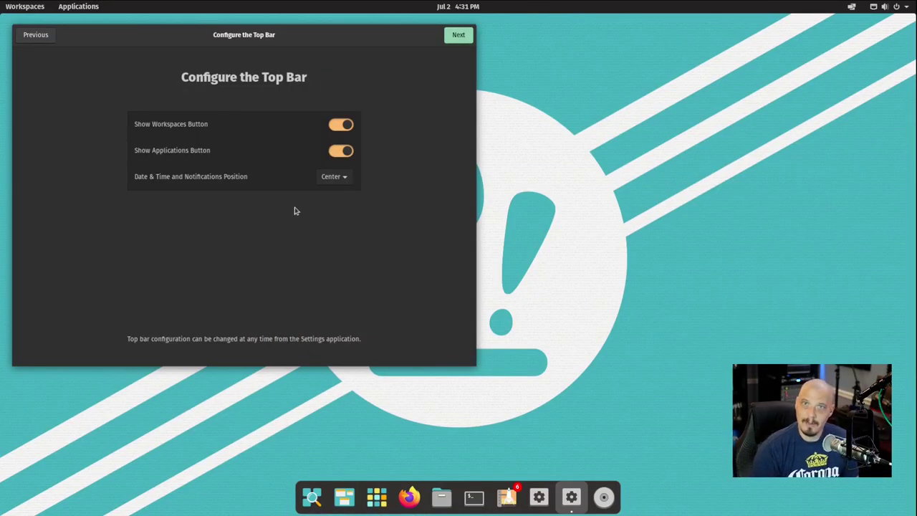
{"action": "left_click", "coordinate": [334, 155]}
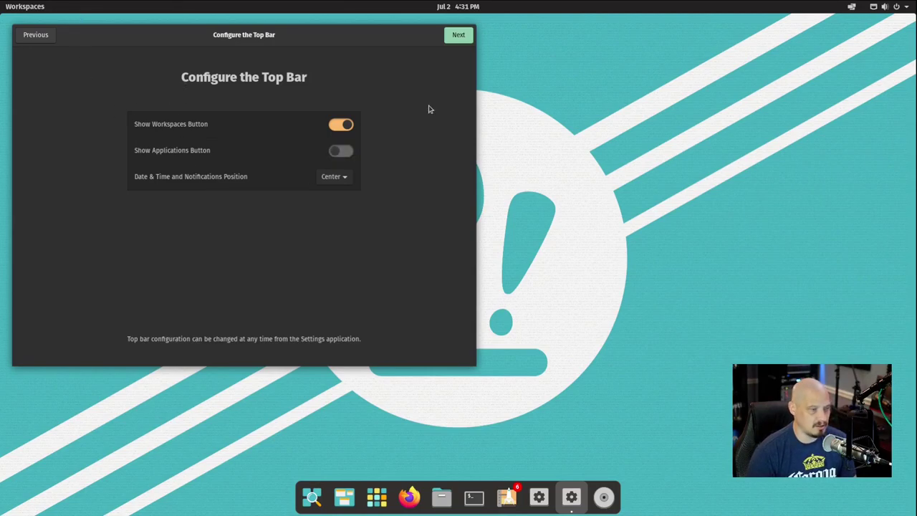
{"action": "left_click", "coordinate": [458, 36]}
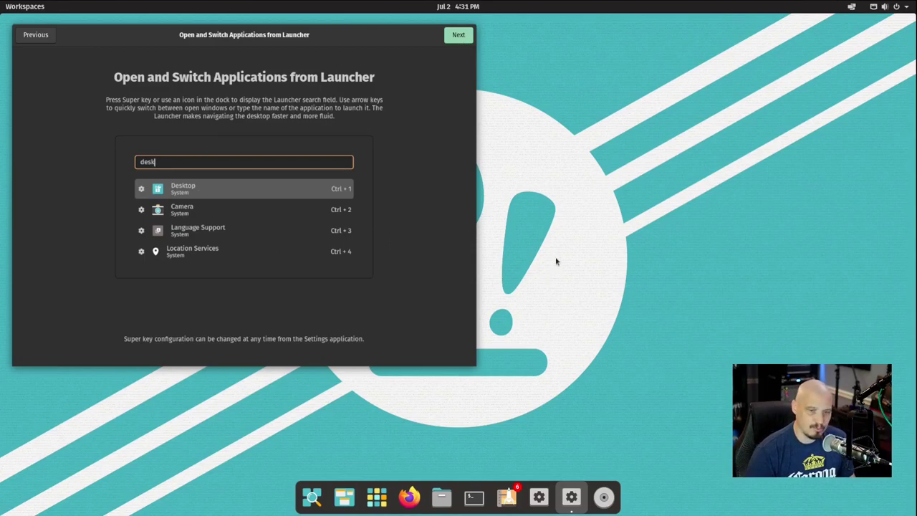
Try the Super launcher, then pass the Launcher, Gestures and Privacy pages with Location Services off.
{"action": "key", "text": "super"}
{"action": "key", "text": "super"}
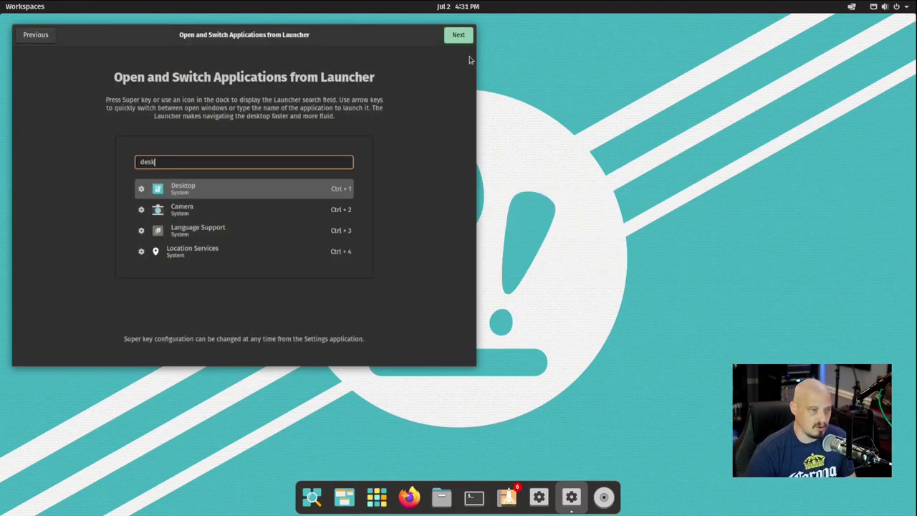
{"action": "left_click", "coordinate": [460, 36]}
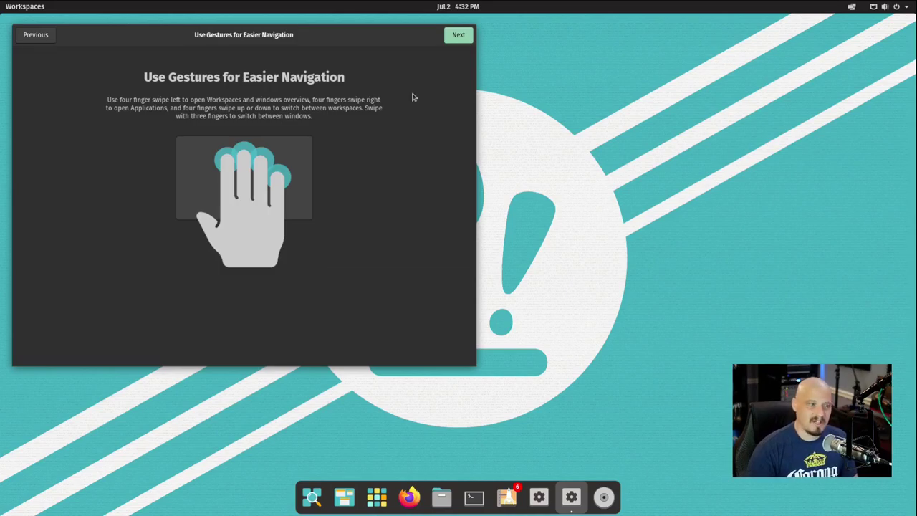
{"action": "left_click", "coordinate": [456, 37]}
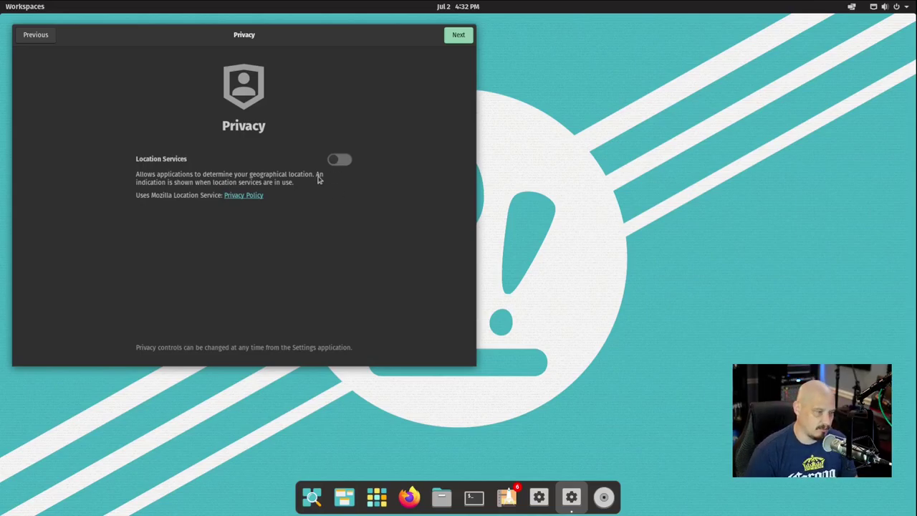
{"action": "left_click", "coordinate": [459, 34]}
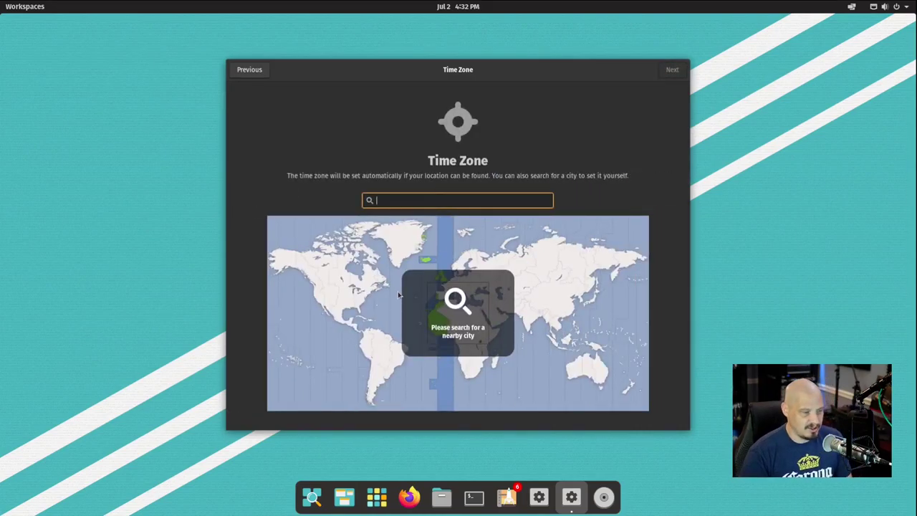
Set the time zone to CDT by picking Chicago on the map.
{"action": "left_click", "coordinate": [344, 294]}
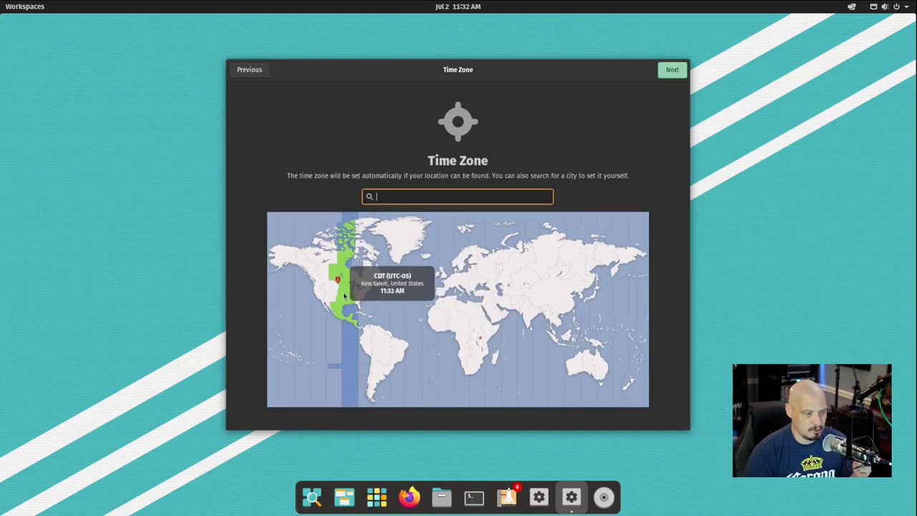
{"action": "left_click", "coordinate": [342, 295]}
{"action": "left_click", "coordinate": [347, 294]}
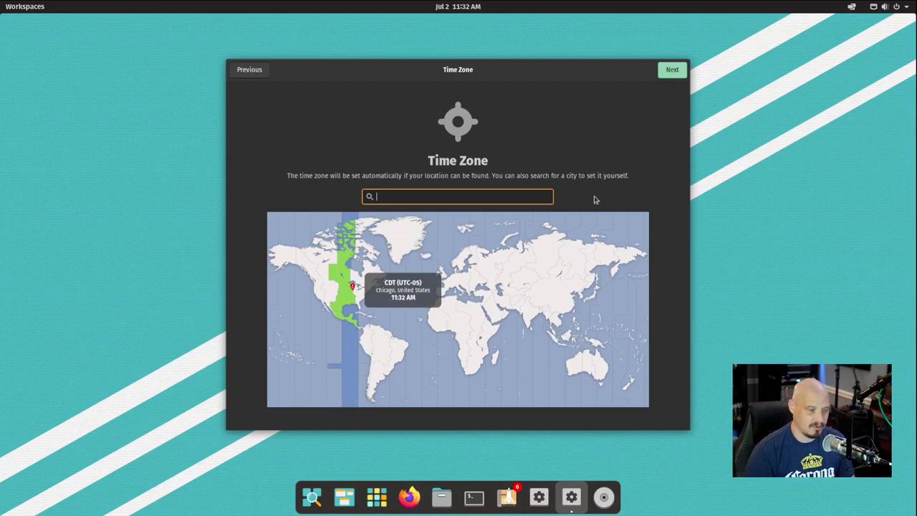
{"action": "left_click", "coordinate": [674, 70]}
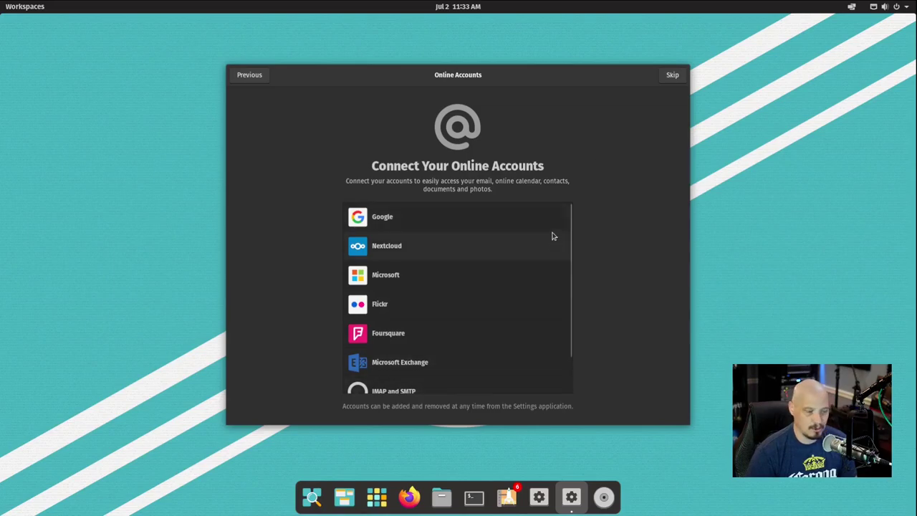
Skip online accounts and finish setup with Start Using Pop!_OS.
{"action": "left_click", "coordinate": [670, 75]}
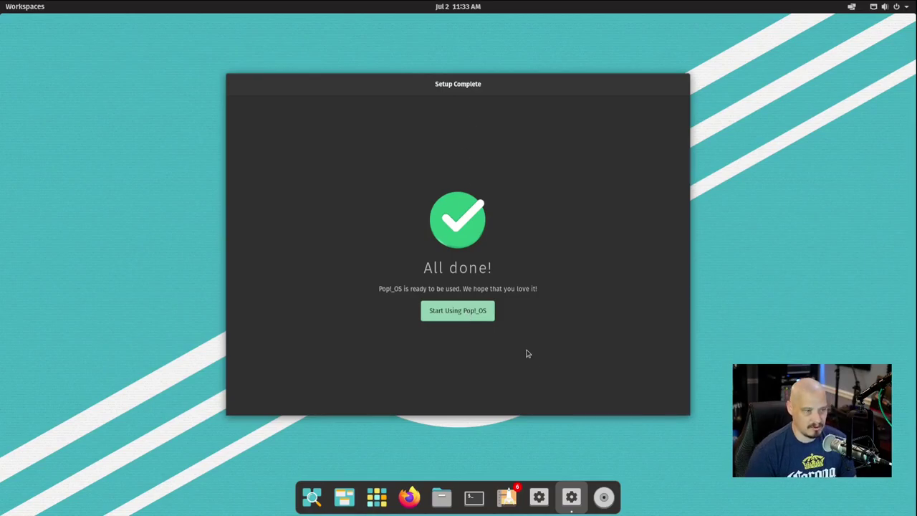
{"action": "left_click", "coordinate": [440, 312]}
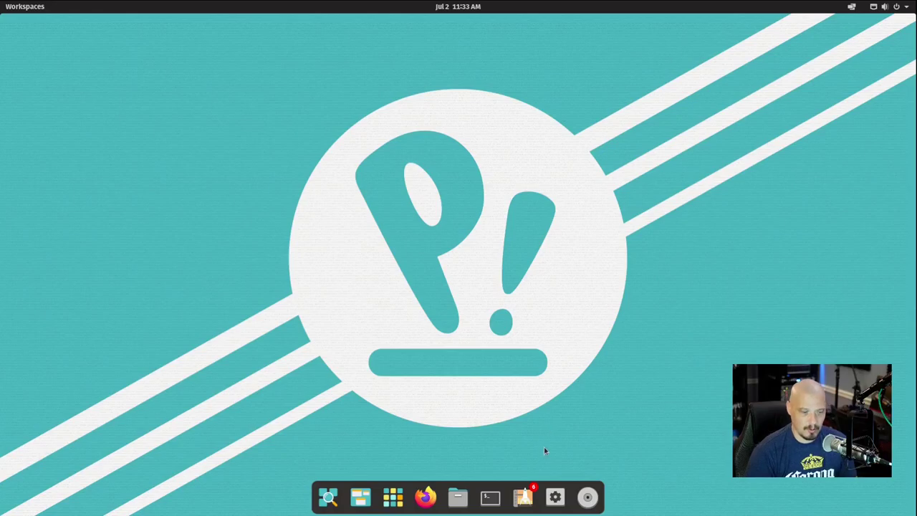
{"action": "left_click", "coordinate": [533, 502]}
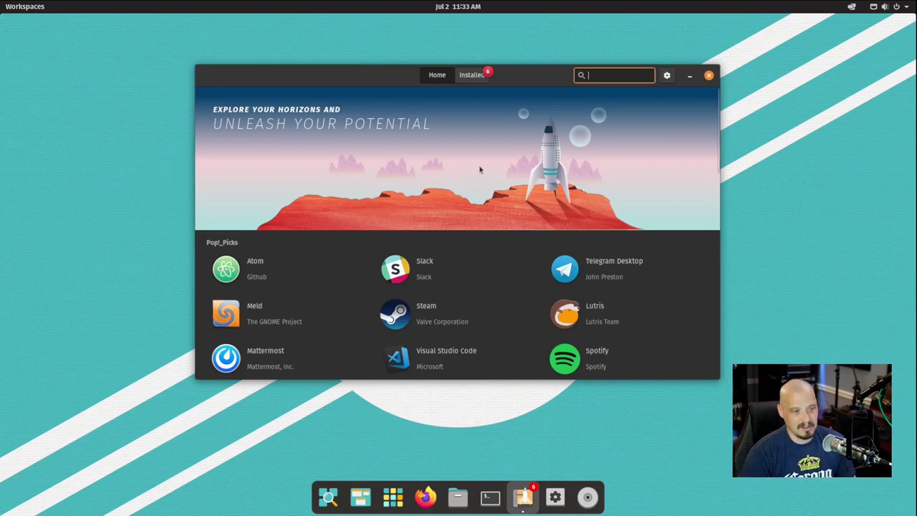
Install all six pending updates from Pop!_Shop's Installed tab.
{"action": "left_click", "coordinate": [477, 78]}
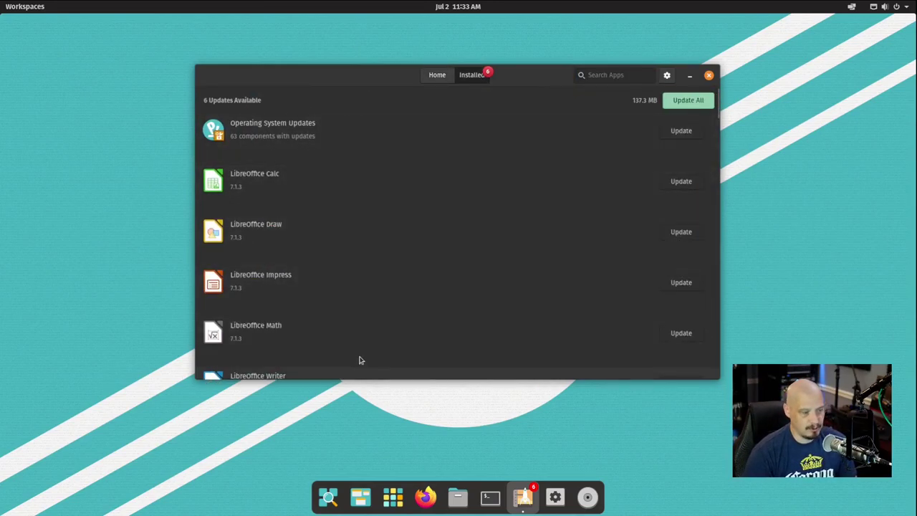
{"action": "scroll", "coordinate": [320, 237], "scroll_direction": "down", "scroll_amount": 3}
{"action": "scroll", "coordinate": [342, 242], "scroll_direction": "up", "scroll_amount": 3}
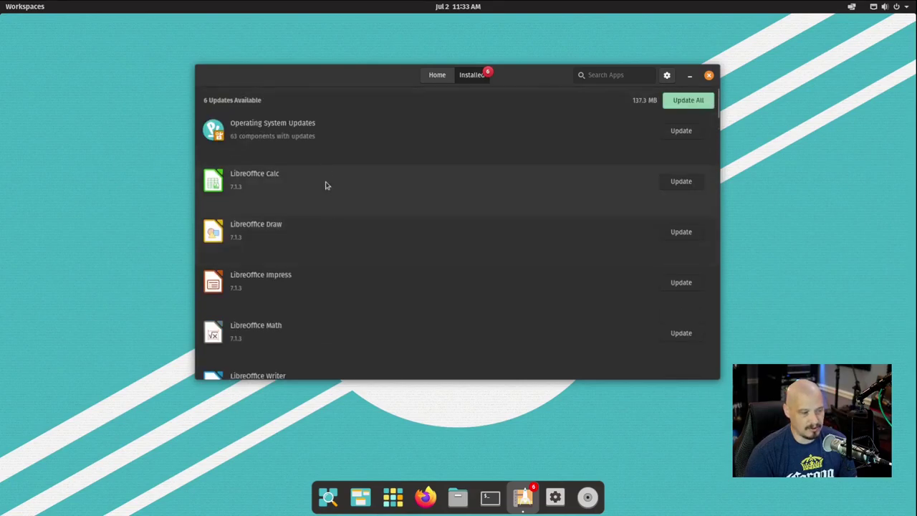
{"action": "left_click", "coordinate": [683, 101]}
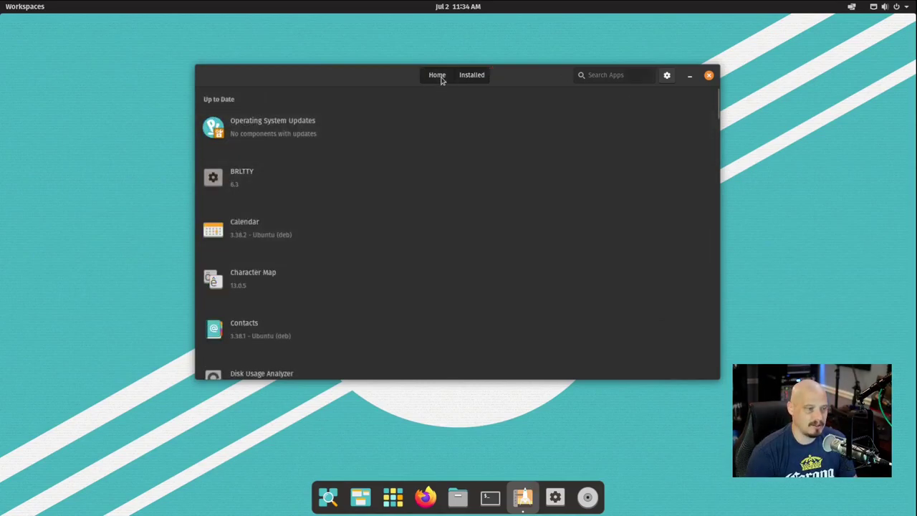
Browse the Pop!_Picks on the Home page, then close Pop!_Shop.
{"action": "left_click", "coordinate": [439, 77]}
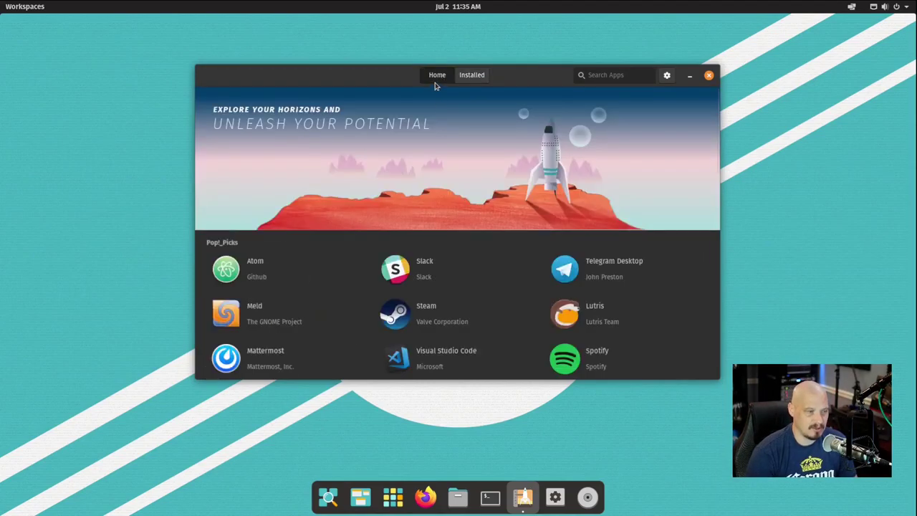
{"action": "scroll", "coordinate": [518, 238], "scroll_direction": "down", "scroll_amount": 3}
{"action": "scroll", "coordinate": [518, 237], "scroll_direction": "down", "scroll_amount": 3}
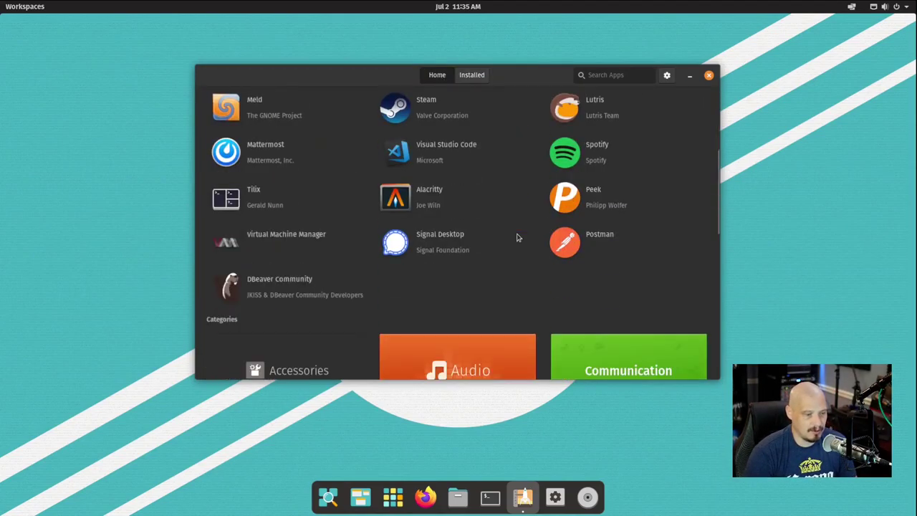
{"action": "scroll", "coordinate": [518, 237], "scroll_direction": "up", "scroll_amount": 6}
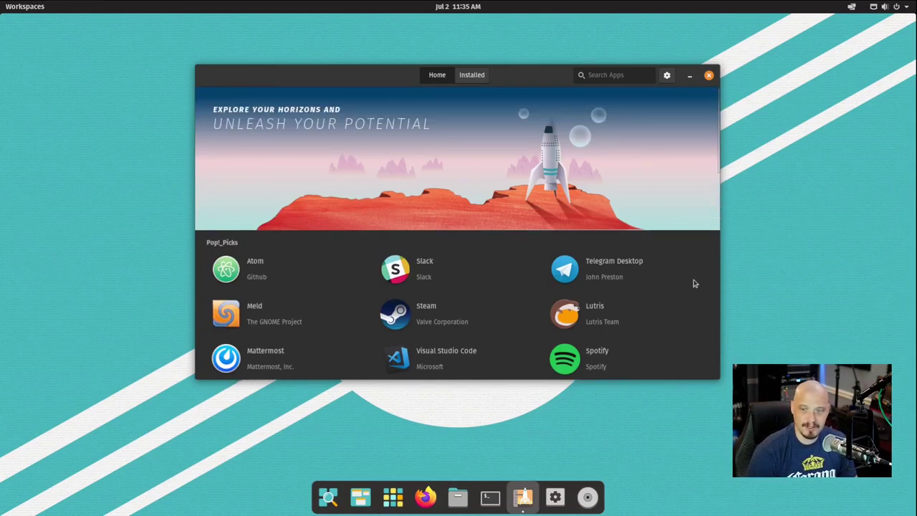
{"action": "scroll", "coordinate": [695, 285], "scroll_direction": "down", "scroll_amount": 5}
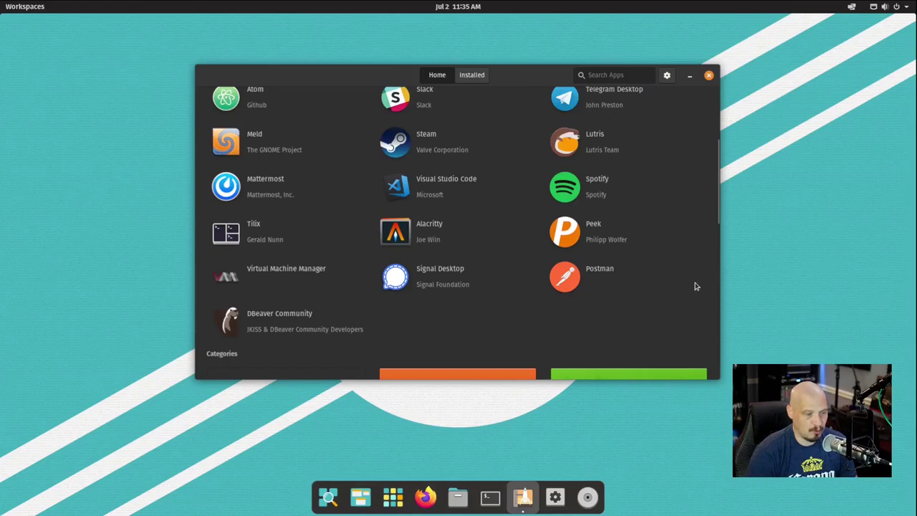
{"action": "scroll", "coordinate": [695, 285], "scroll_direction": "down", "scroll_amount": 2}
{"action": "scroll", "coordinate": [695, 285], "scroll_direction": "up", "scroll_amount": 6}
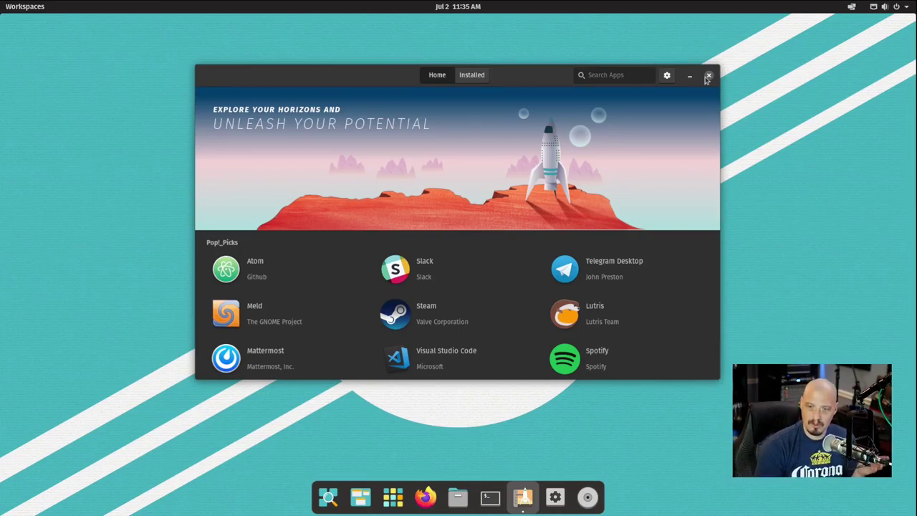
{"action": "left_click", "coordinate": [708, 76]}
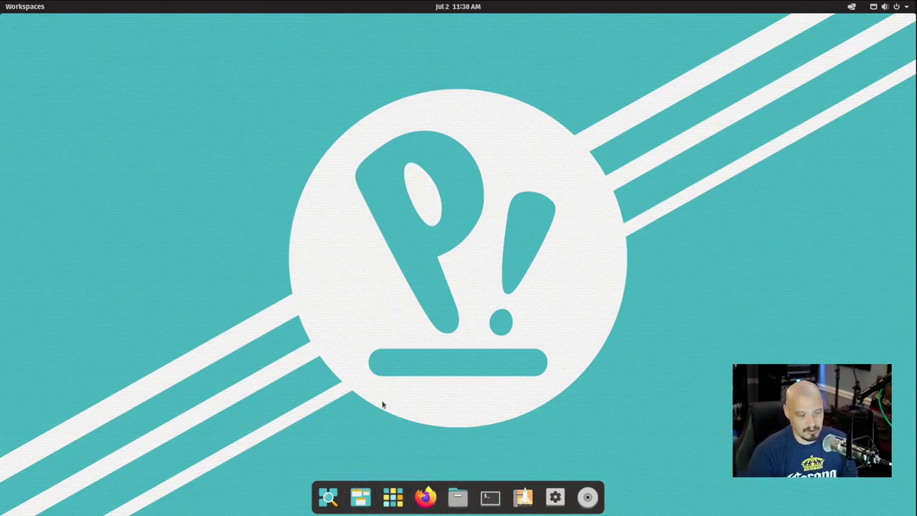
Press Super to bring up the launcher search.
{"action": "key", "text": "super"}
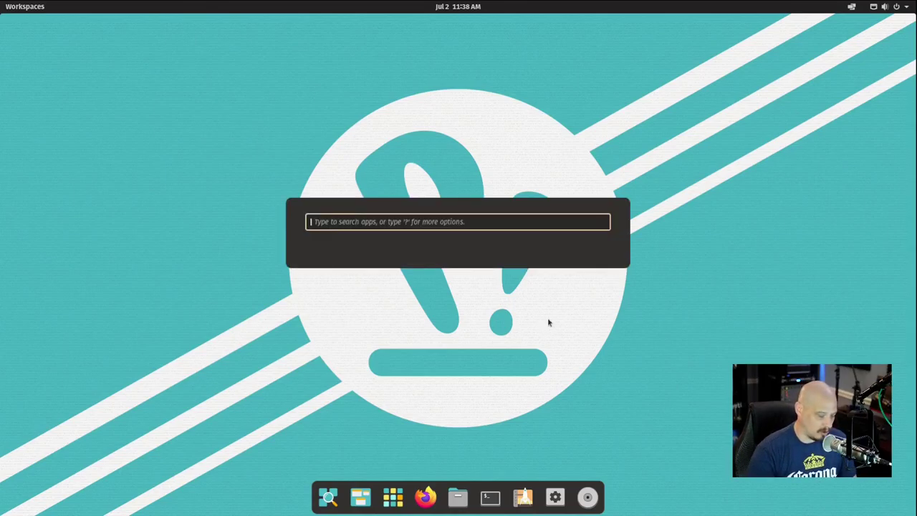
Launch Settings from the launcher search and open its Desktop page.
{"action": "type", "text": "ettings"}
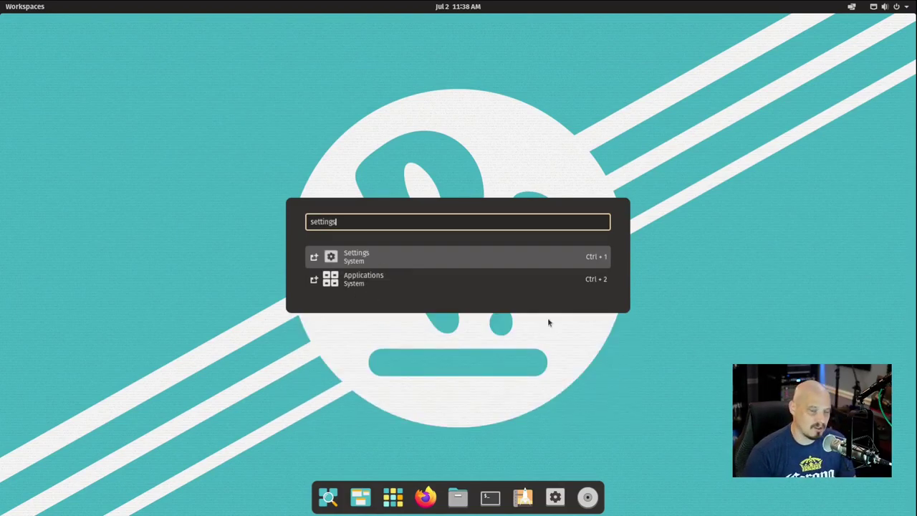
{"action": "key", "text": "Return"}
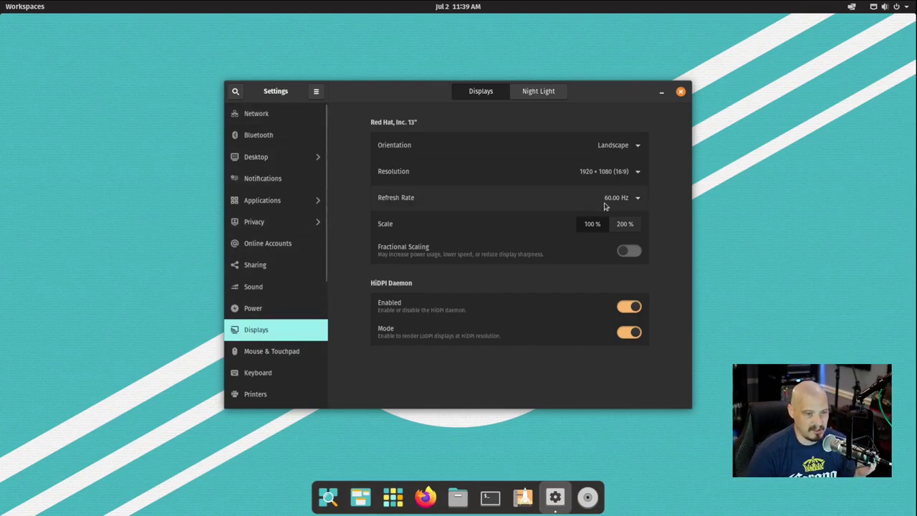
{"action": "left_click", "coordinate": [267, 112]}
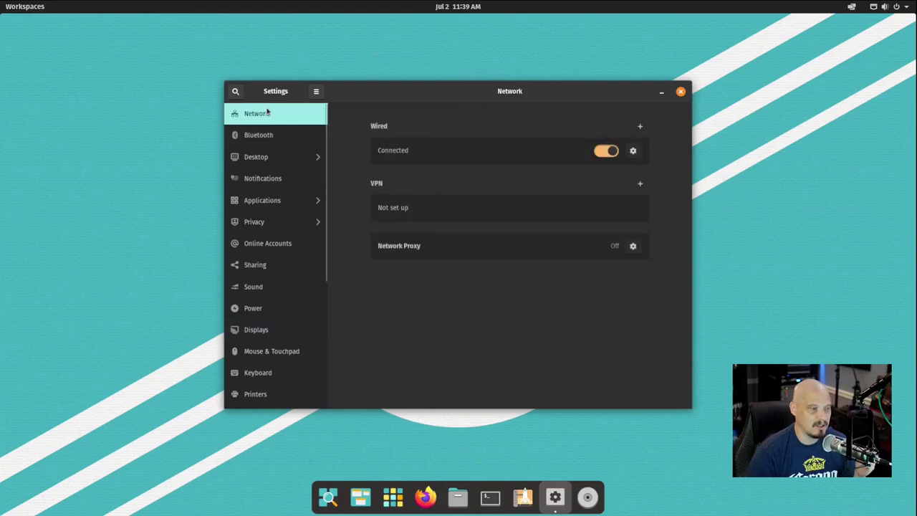
{"action": "left_click", "coordinate": [265, 135]}
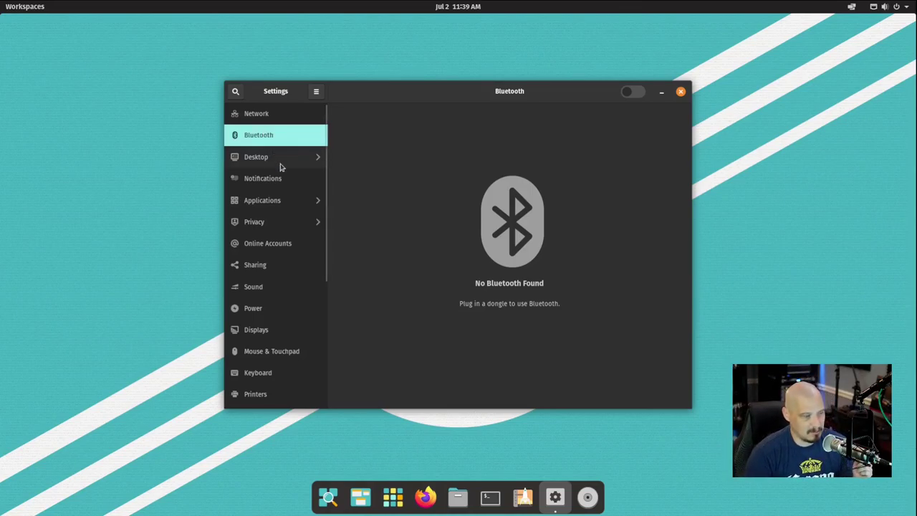
{"action": "left_click", "coordinate": [280, 163]}
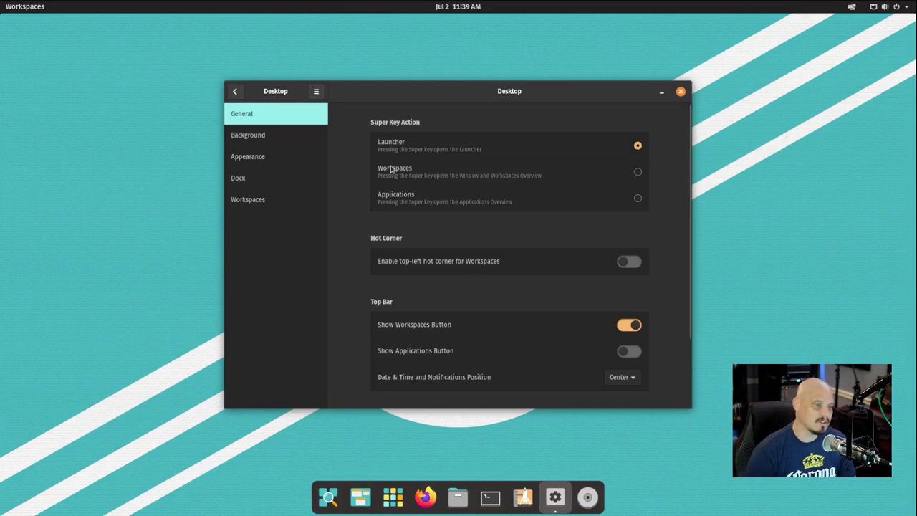
{"action": "key", "text": "super"}
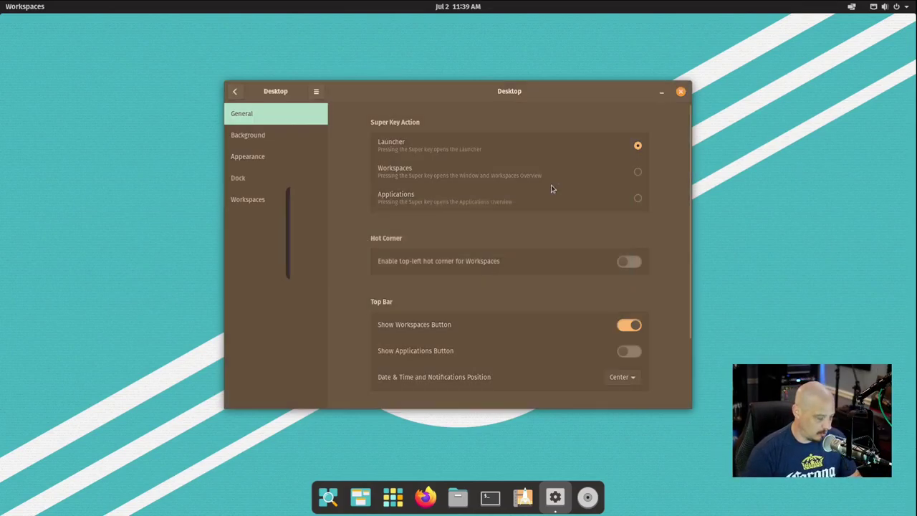
{"action": "key", "text": "super"}
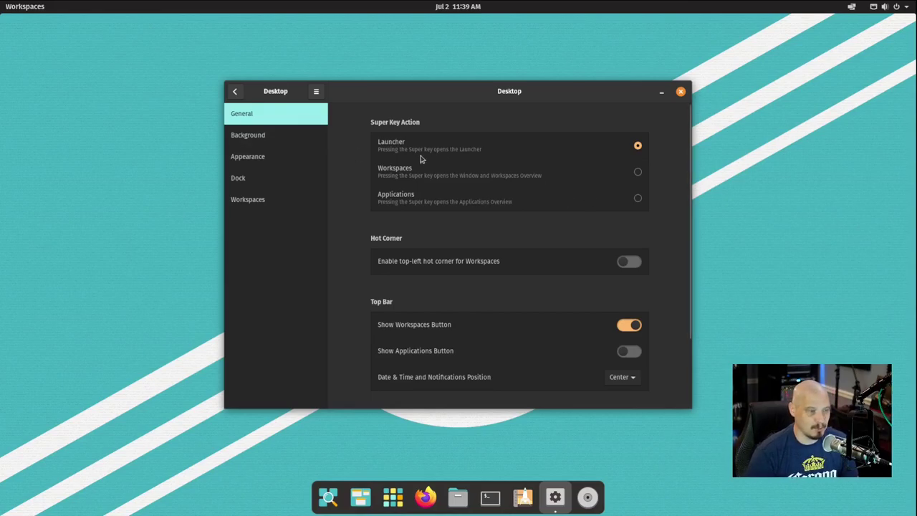
{"action": "left_click", "coordinate": [24, 6]}
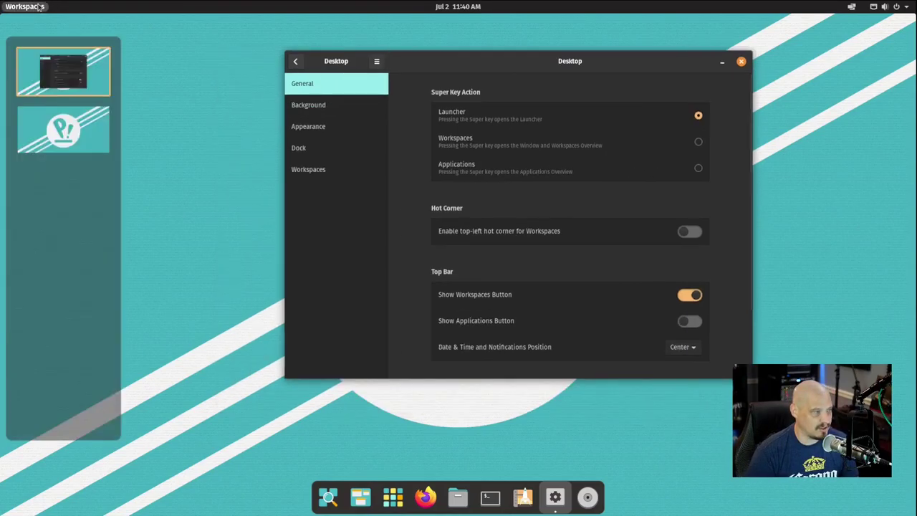
{"action": "left_click", "coordinate": [442, 254]}
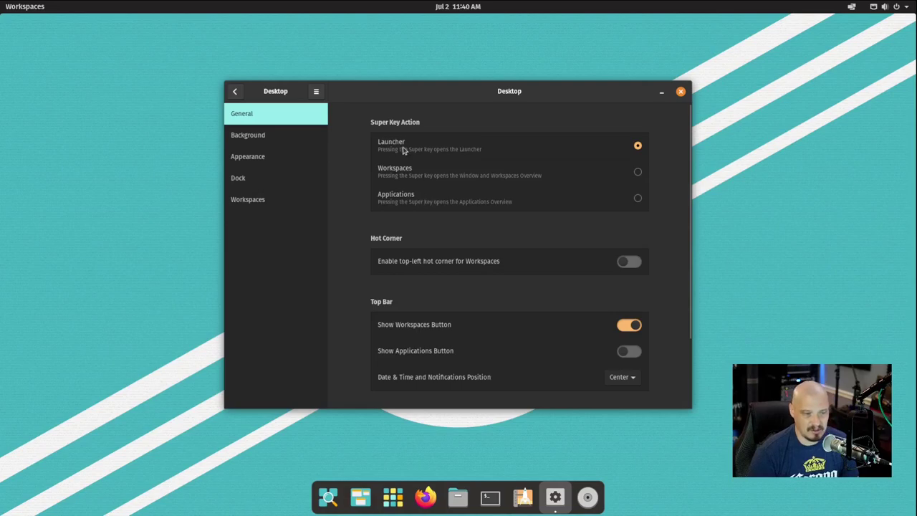
{"action": "left_click", "coordinate": [394, 499]}
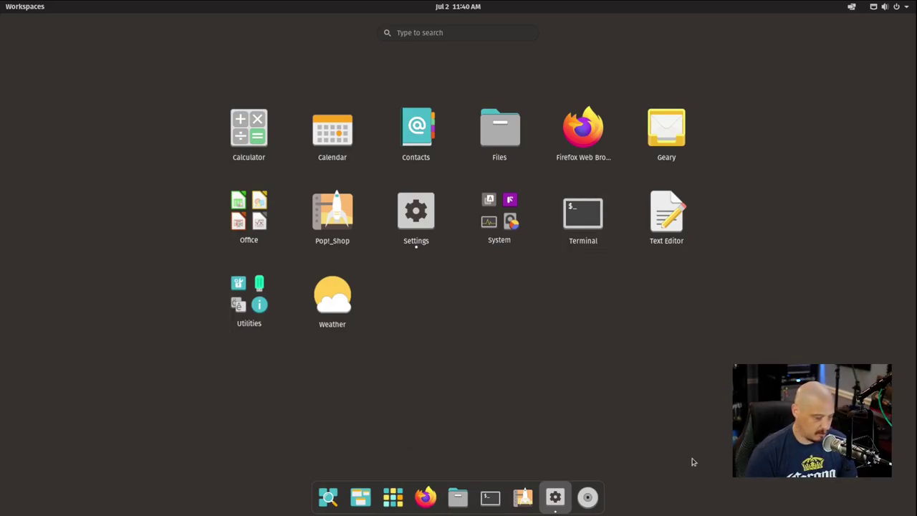
{"action": "type", "text": "s"}
{"action": "key", "text": "BackSpace"}
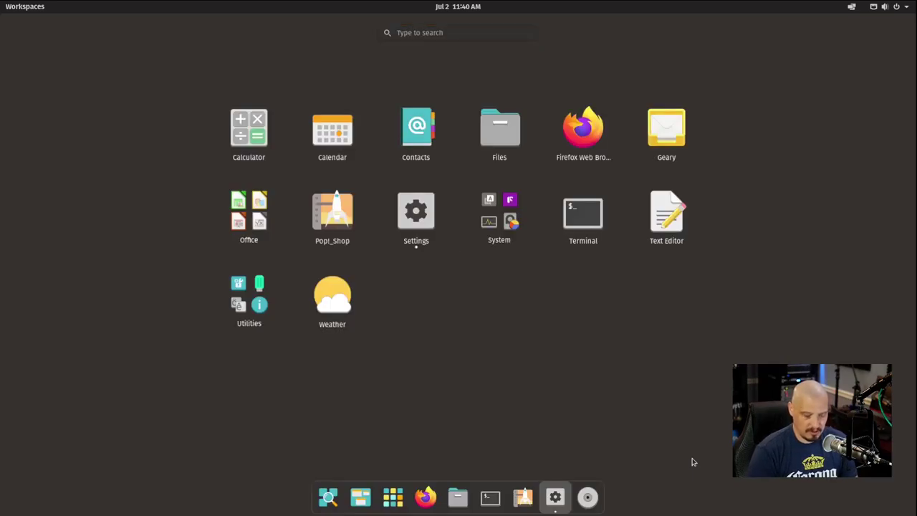
{"action": "key", "text": "Escape"}
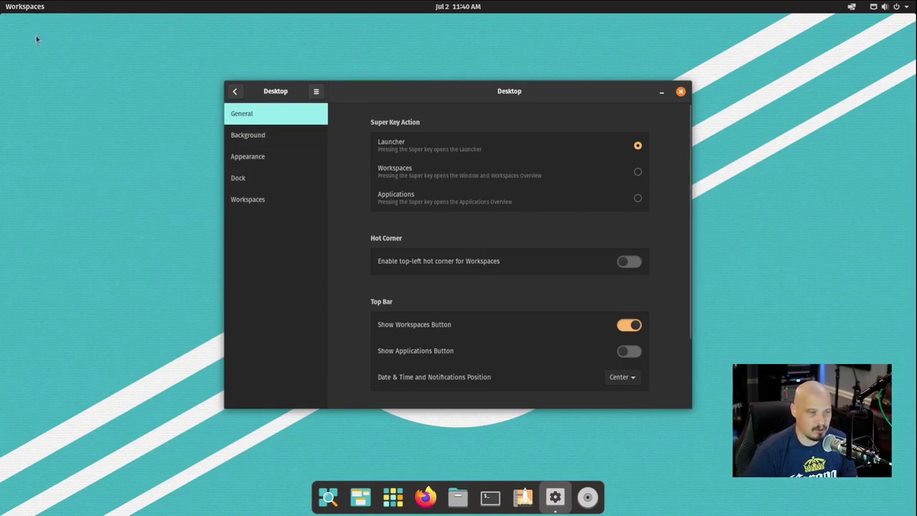
Turn off Show Workspaces Button to remove it from the top bar.
{"action": "left_click_drag", "start_coordinate": [689, 128], "coordinate": [693, 210]}
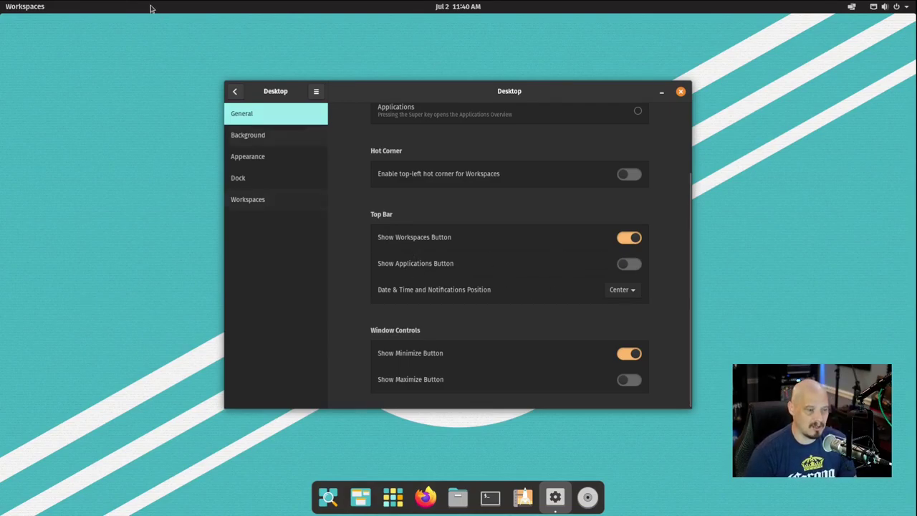
{"action": "left_click", "coordinate": [16, 9]}
{"action": "left_click", "coordinate": [16, 8]}
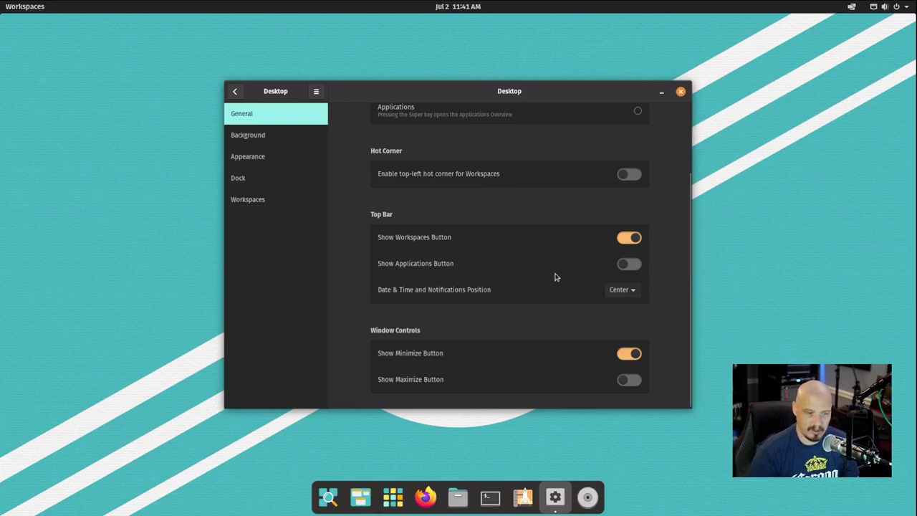
{"action": "left_click", "coordinate": [631, 247]}
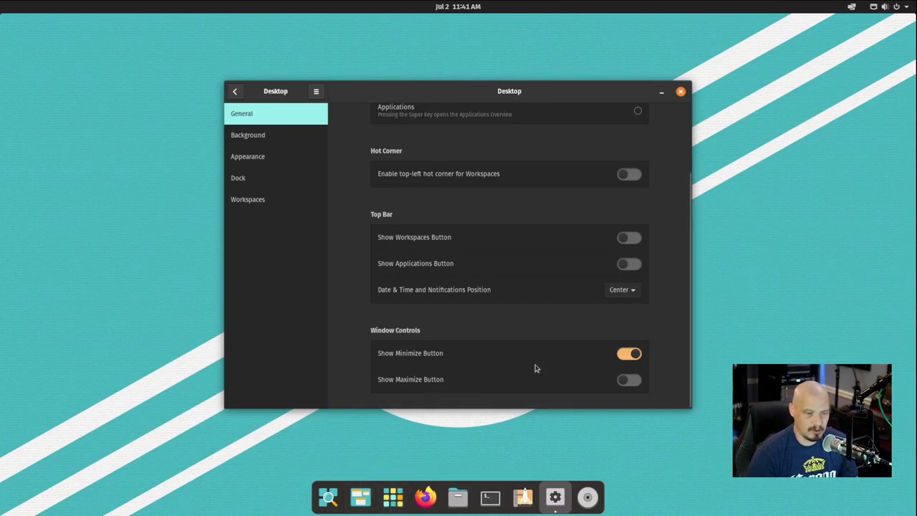
Turn on both Show Minimize Button and Show Maximize Button under Window Controls.
{"action": "left_click", "coordinate": [625, 356]}
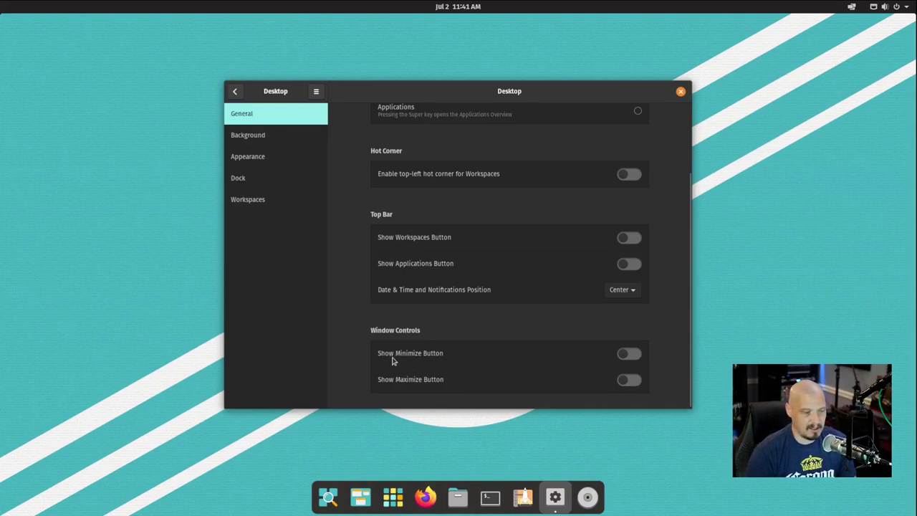
{"action": "left_click", "coordinate": [630, 354]}
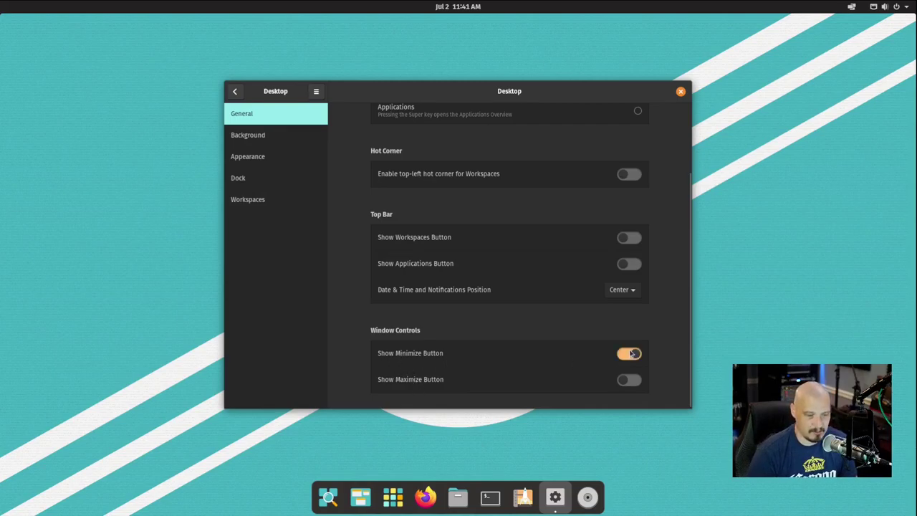
{"action": "left_click", "coordinate": [633, 381]}
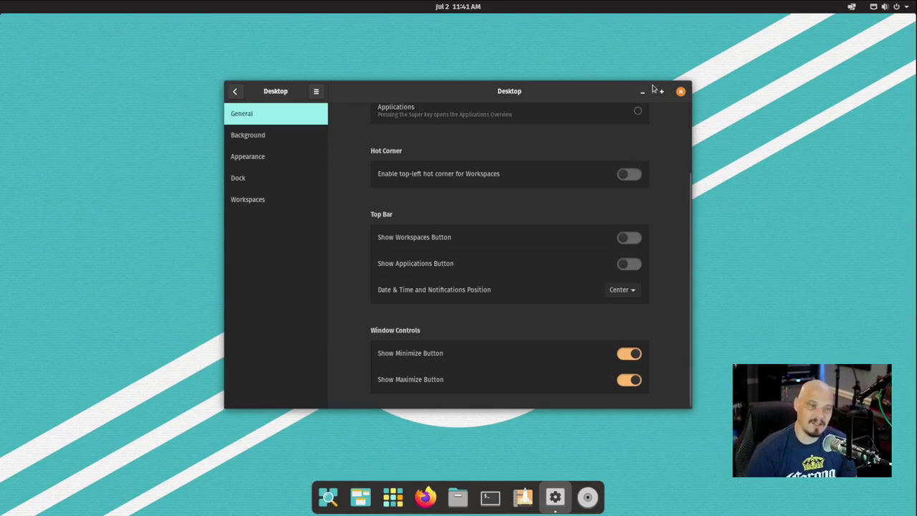
Scroll down the Desktop settings to the Date & Time and Notifications Position dropdown and open it.
{"action": "double_click", "coordinate": [572, 101]}
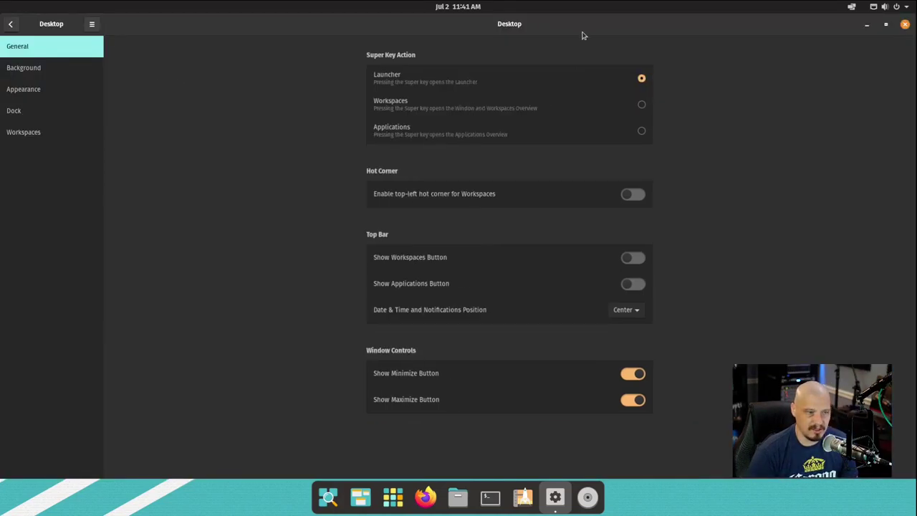
{"action": "double_click", "coordinate": [540, 28]}
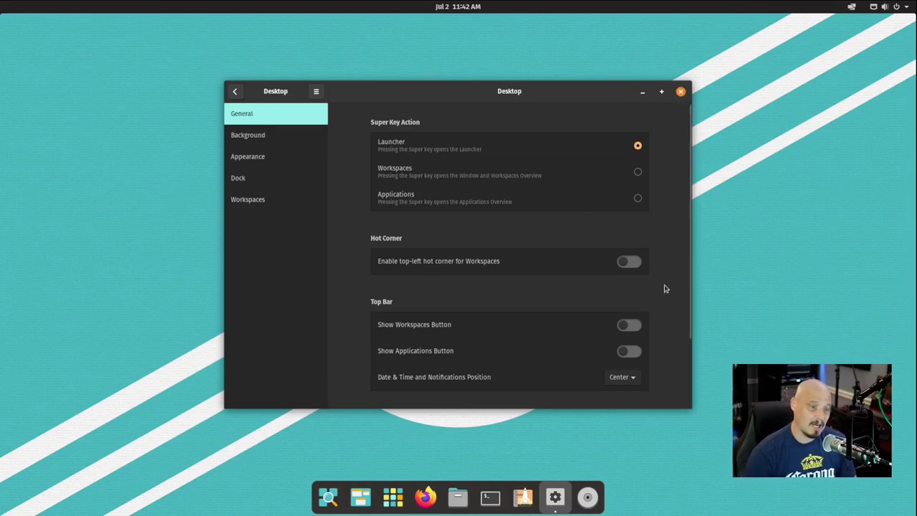
{"action": "scroll", "coordinate": [665, 288], "scroll_direction": "down", "scroll_amount": 3}
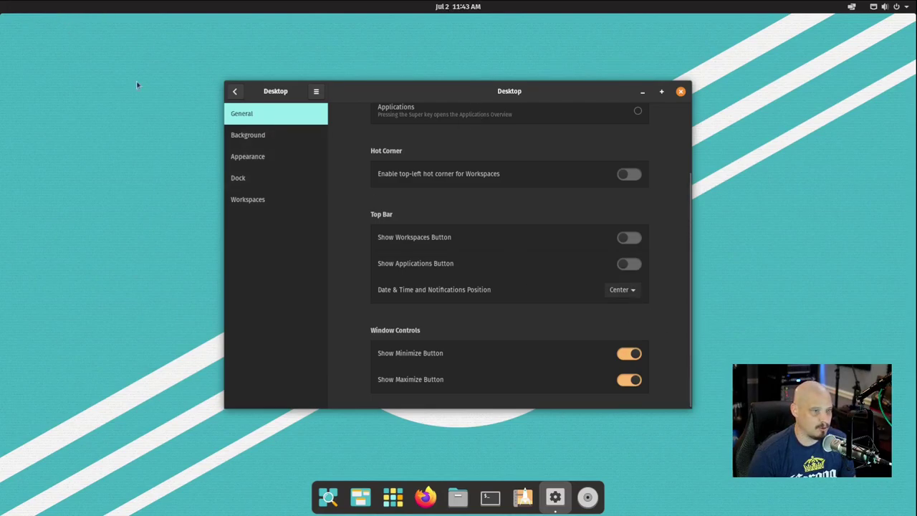
{"action": "left_click", "coordinate": [615, 292]}
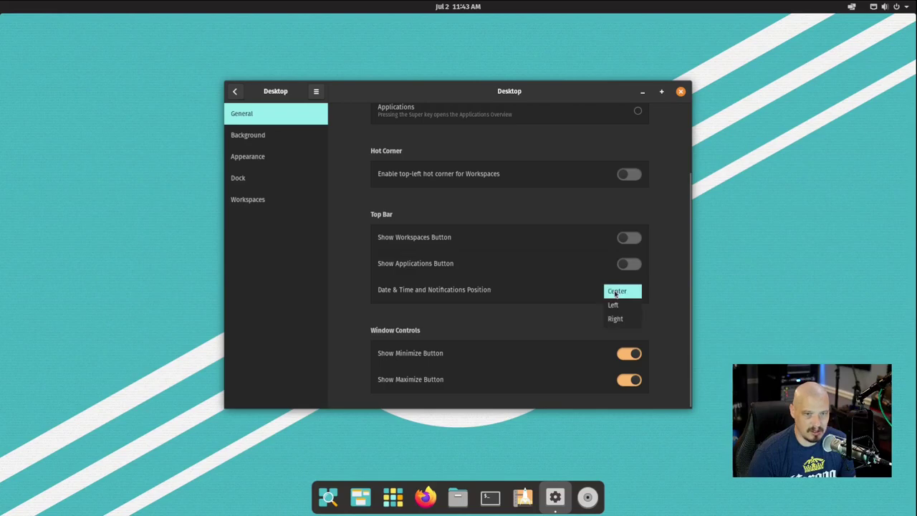
Set Date & Time and Notifications Position to Left and check the calendar panel.
{"action": "left_click", "coordinate": [609, 304]}
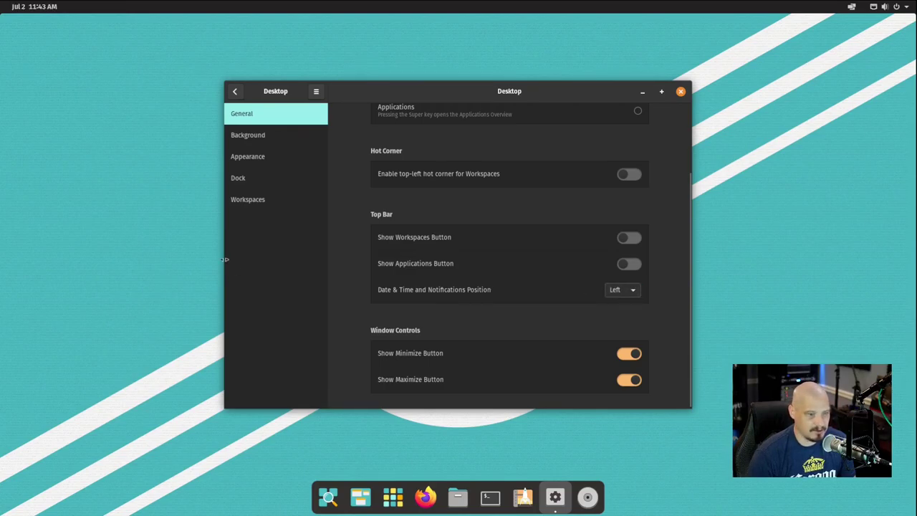
{"action": "left_click", "coordinate": [34, 7]}
{"action": "left_click", "coordinate": [34, 6]}
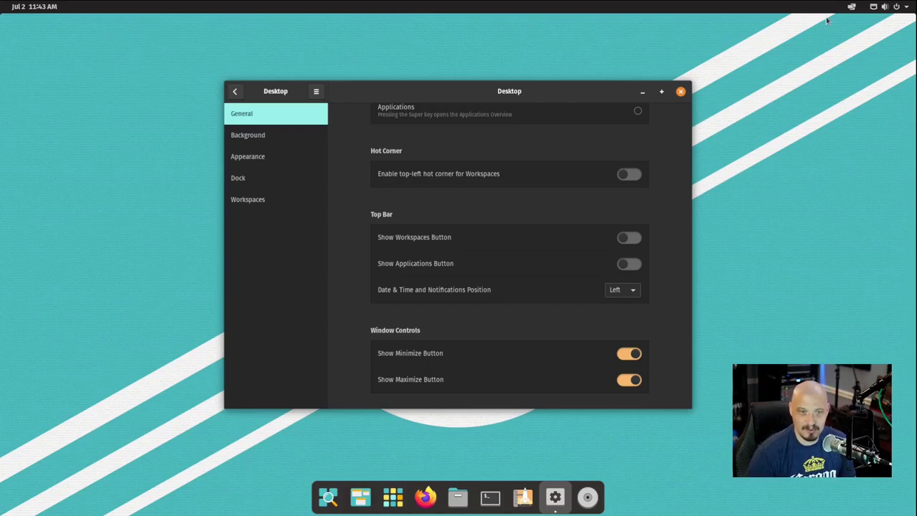
Try the Right position for date, time and notifications and check the panel there.
{"action": "left_click", "coordinate": [624, 292]}
{"action": "left_click", "coordinate": [619, 308]}
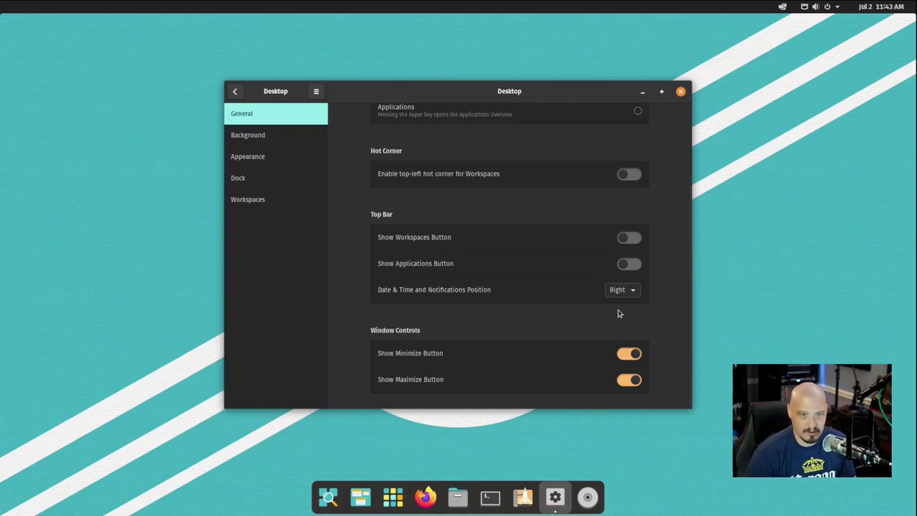
{"action": "left_click", "coordinate": [885, 7]}
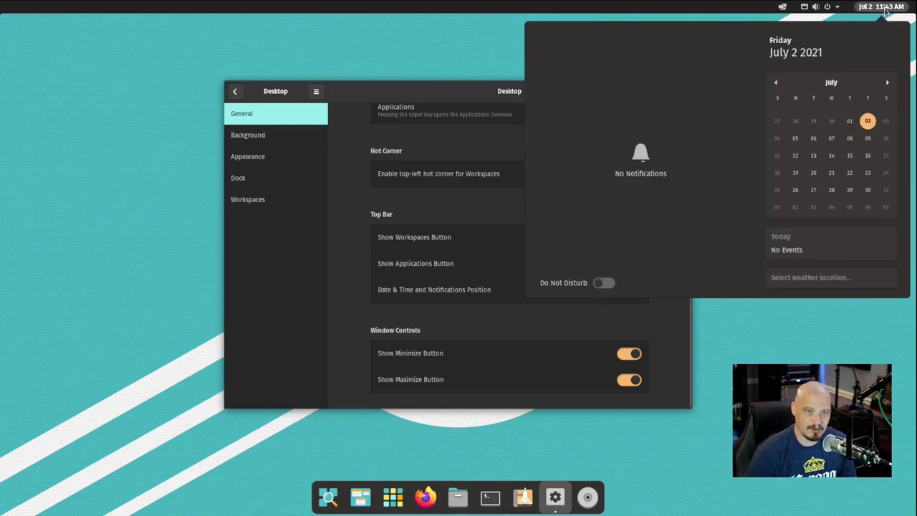
{"action": "left_click", "coordinate": [885, 9]}
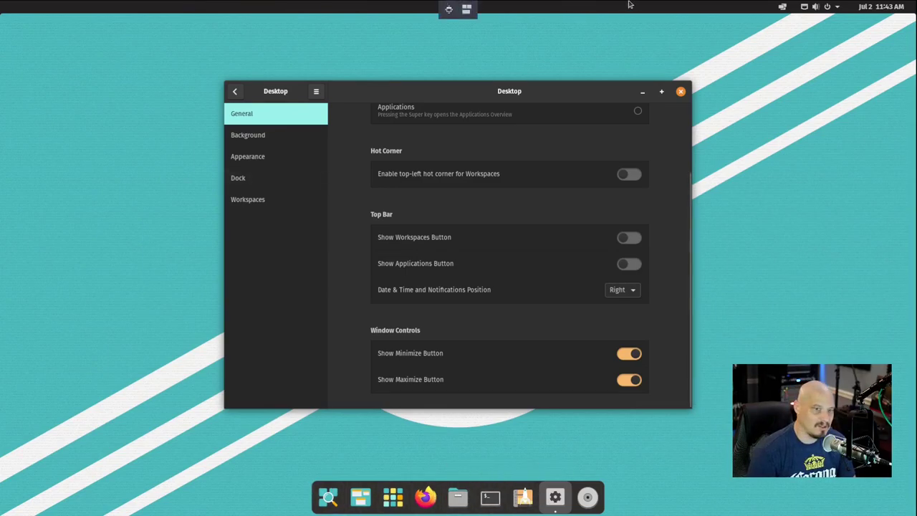
{"action": "left_click", "coordinate": [883, 7]}
{"action": "left_click", "coordinate": [884, 8]}
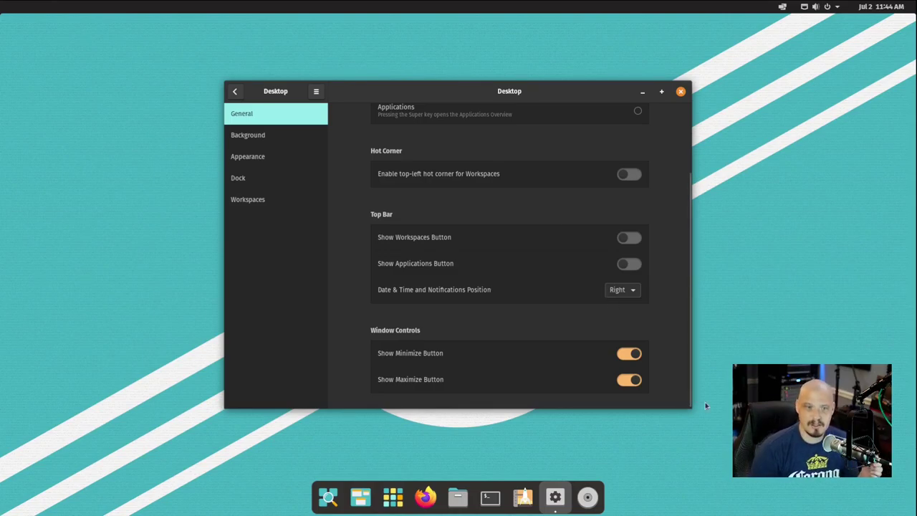
Set Date & Time and Notifications Position back to Left.
{"action": "left_click", "coordinate": [622, 289]}
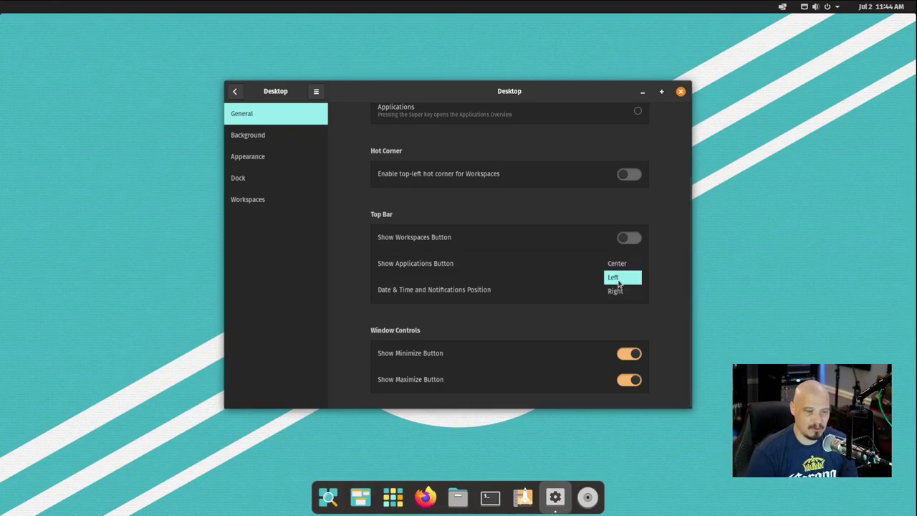
{"action": "left_click", "coordinate": [614, 275]}
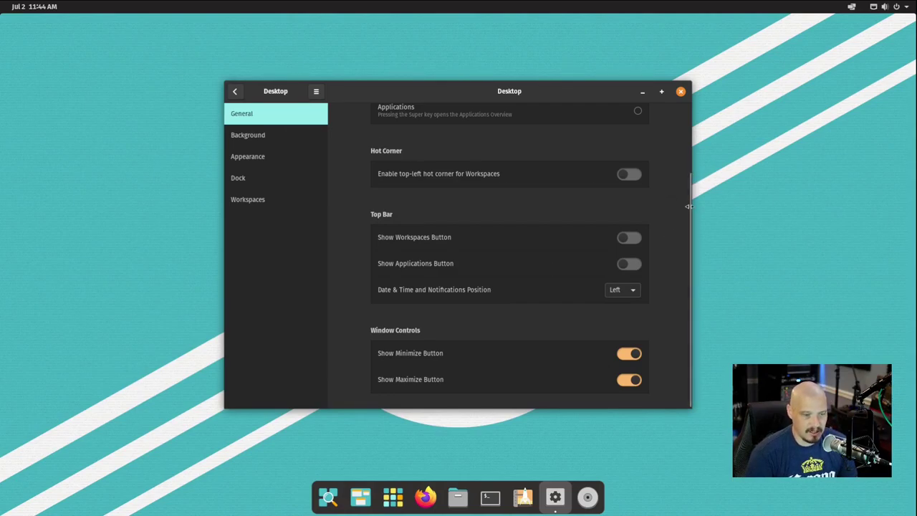
{"action": "left_click_drag", "start_coordinate": [690, 213], "coordinate": [692, 145]}
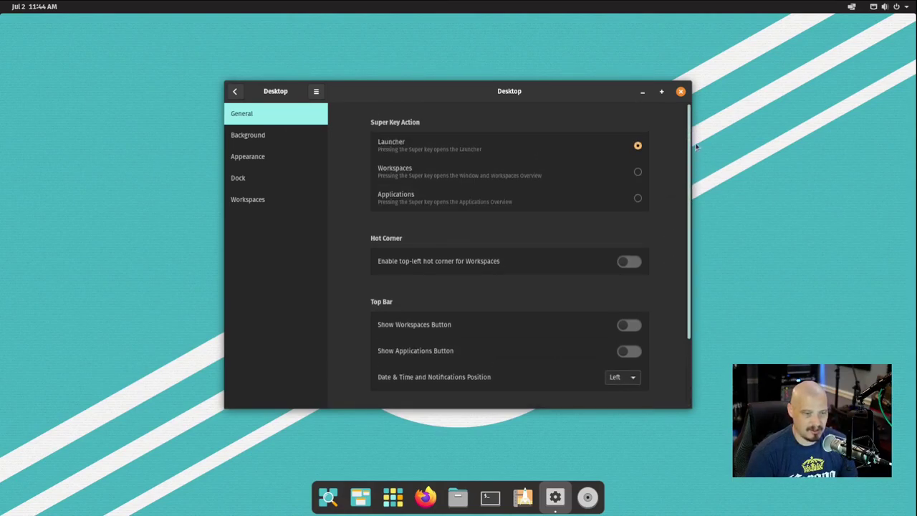
{"action": "left_click", "coordinate": [264, 137]}
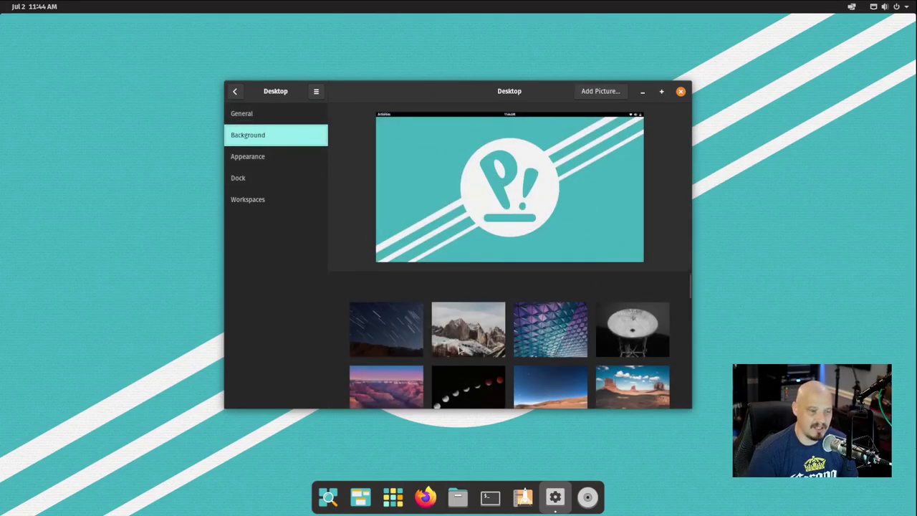
Preview several wallpapers, then settle on the COSMIC picture and move the window aside to view it.
{"action": "left_click", "coordinate": [385, 345]}
{"action": "left_click", "coordinate": [483, 343]}
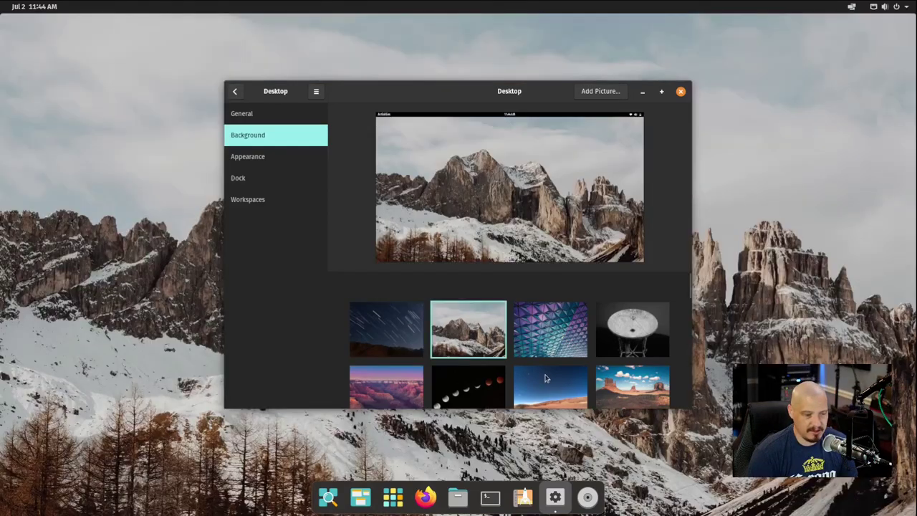
{"action": "left_click", "coordinate": [545, 342]}
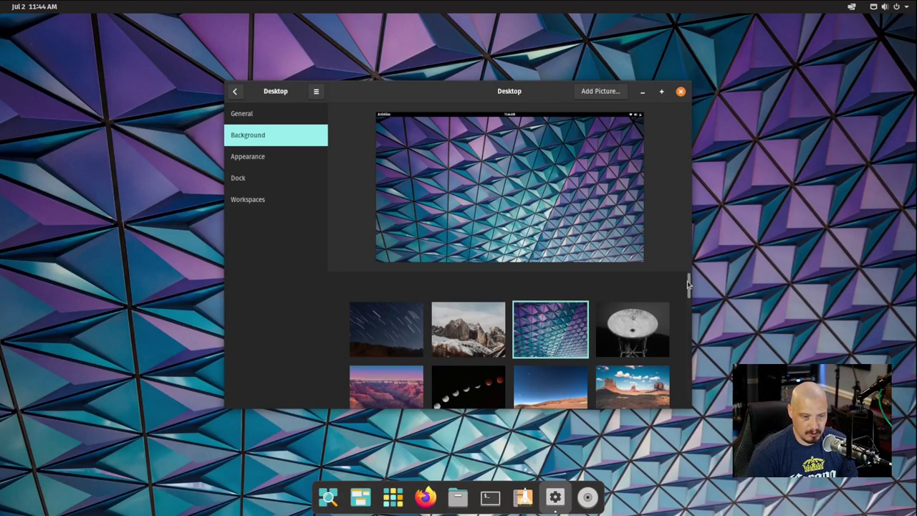
{"action": "scroll", "coordinate": [689, 290], "scroll_direction": "down", "scroll_amount": 3}
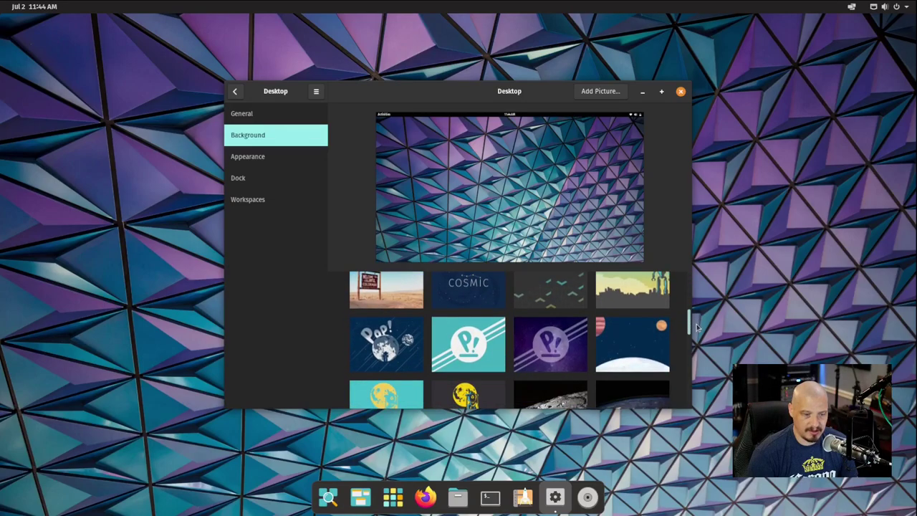
{"action": "left_click", "coordinate": [486, 298]}
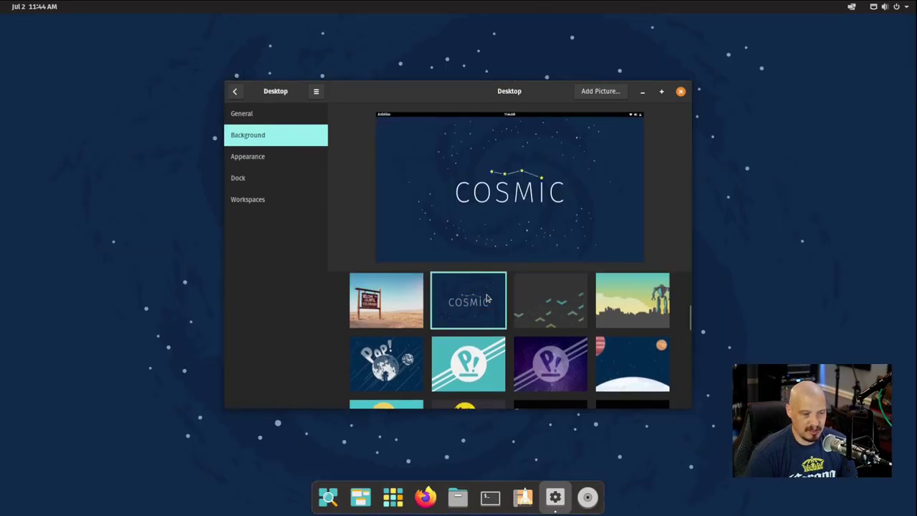
{"action": "left_click_drag", "start_coordinate": [434, 96], "coordinate": [633, 55]}
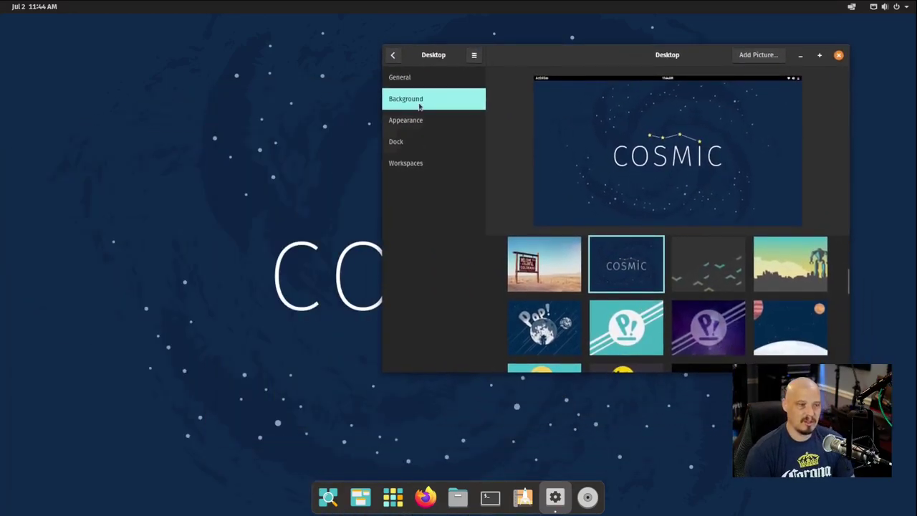
{"action": "left_click", "coordinate": [430, 123]}
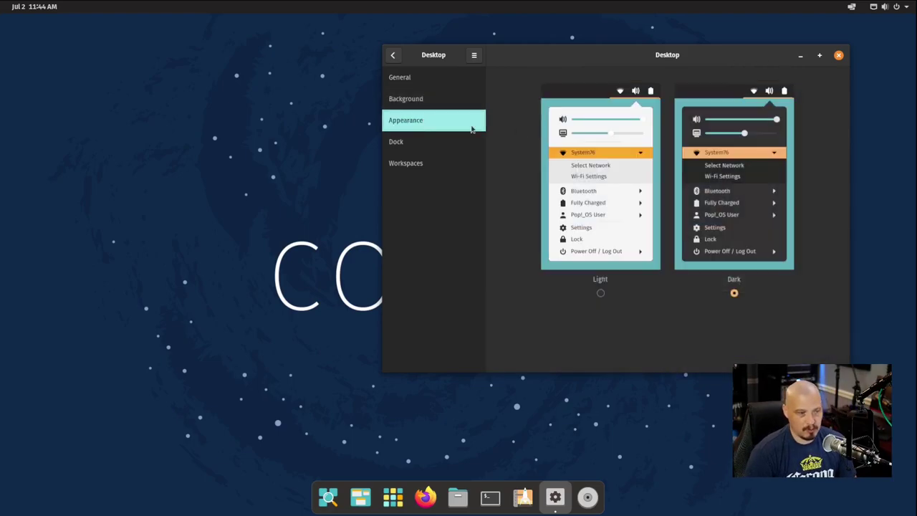
Preview the Light theme in Files, then switch back to the Dark theme.
{"action": "left_click", "coordinate": [601, 293]}
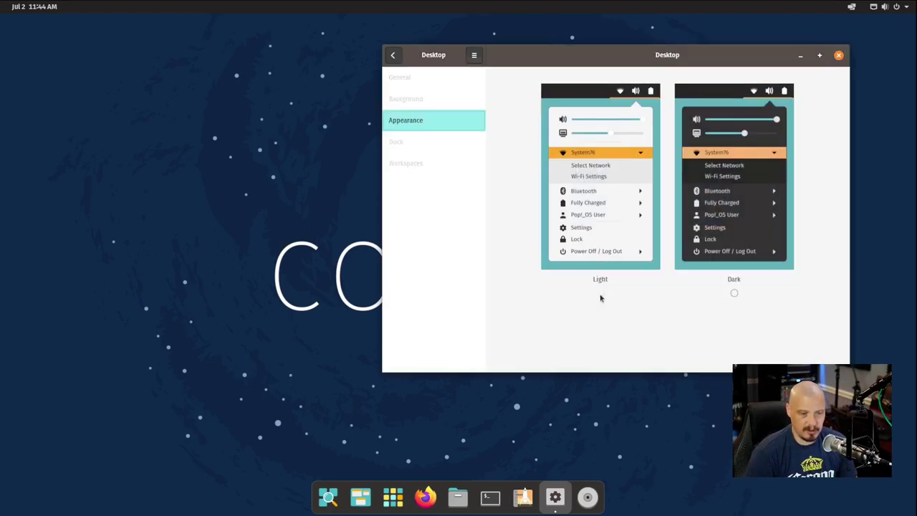
{"action": "left_click", "coordinate": [457, 496]}
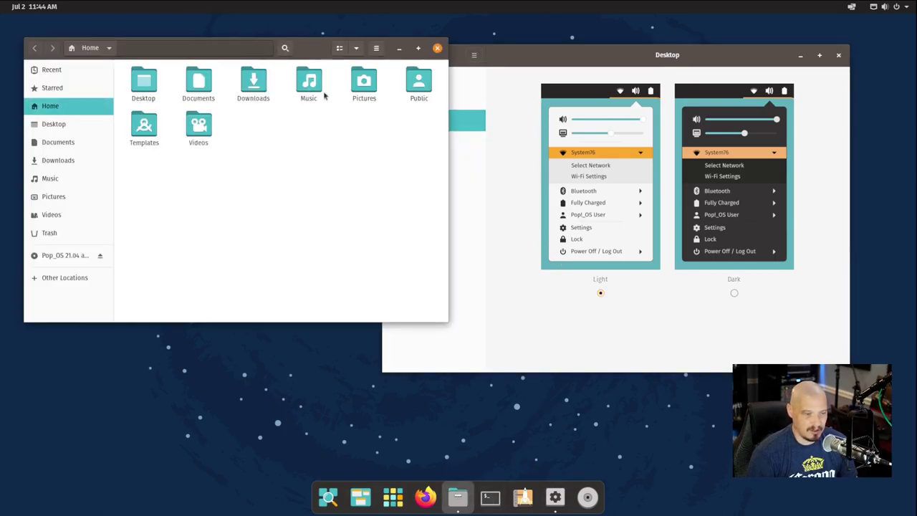
{"action": "left_click", "coordinate": [438, 49]}
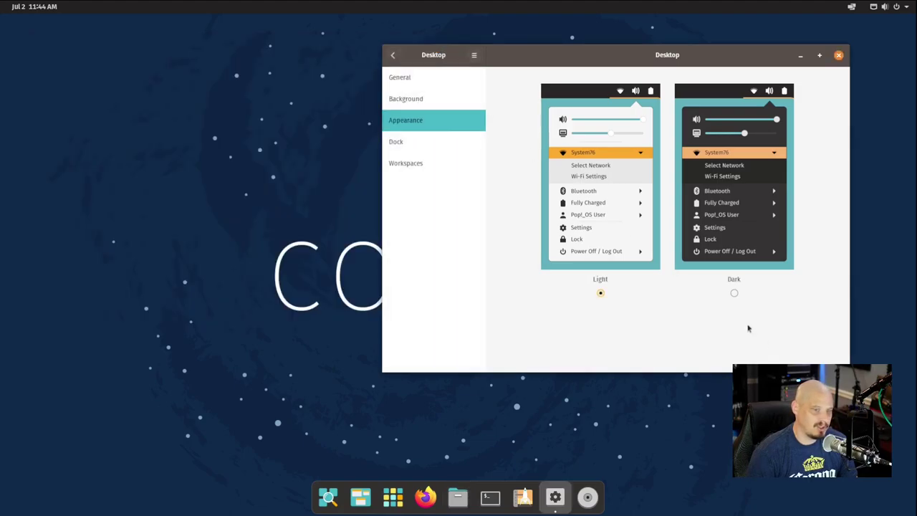
{"action": "left_click", "coordinate": [735, 293]}
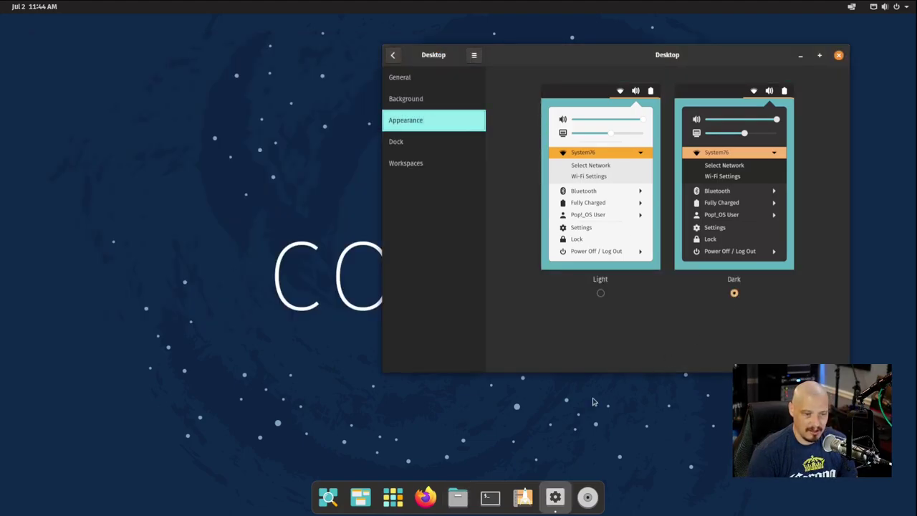
{"action": "left_click", "coordinate": [467, 501]}
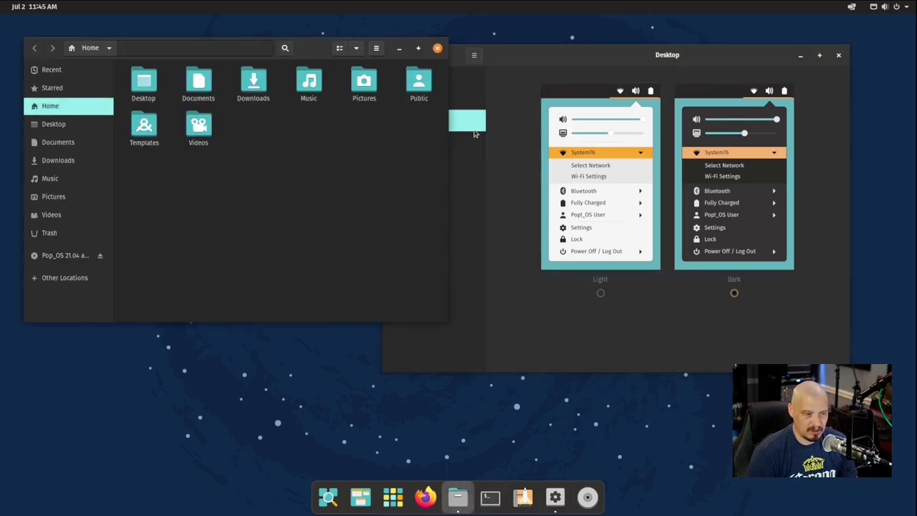
{"action": "left_click", "coordinate": [438, 50]}
{"action": "left_click", "coordinate": [430, 99]}
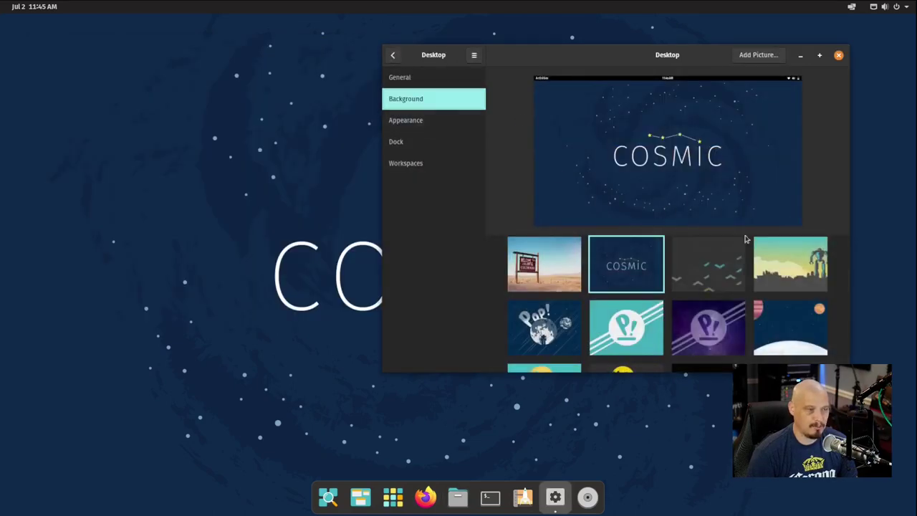
Try the ice cave and orange desert wallpapers, choose the purple tube scene, and close Settings.
{"action": "scroll", "coordinate": [727, 285], "scroll_direction": "down", "scroll_amount": 3}
{"action": "scroll", "coordinate": [727, 285], "scroll_direction": "down", "scroll_amount": 5}
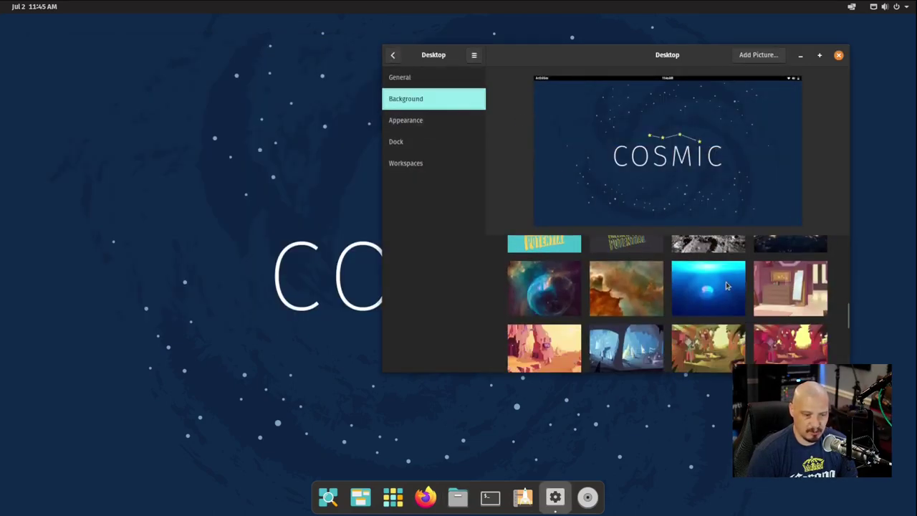
{"action": "left_click", "coordinate": [634, 315]}
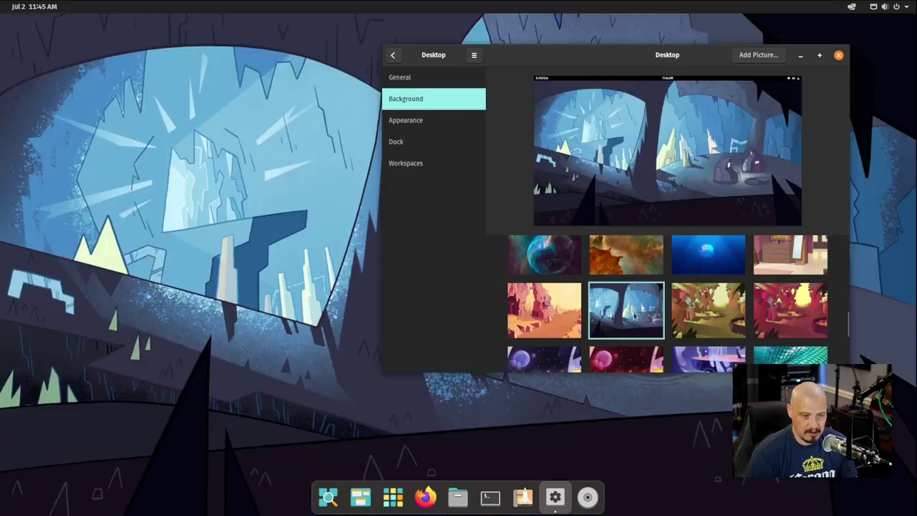
{"action": "left_click", "coordinate": [534, 323]}
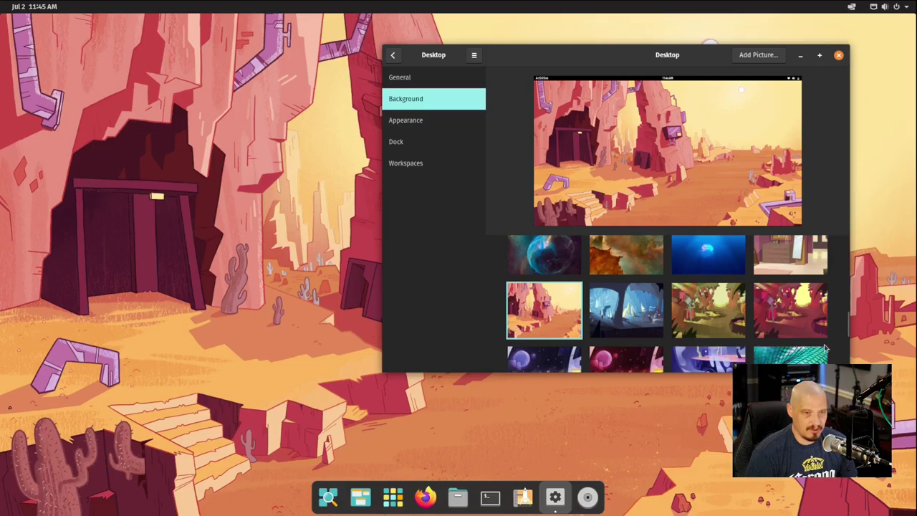
{"action": "scroll", "coordinate": [825, 347], "scroll_direction": "down", "scroll_amount": 3}
{"action": "left_click", "coordinate": [688, 283]}
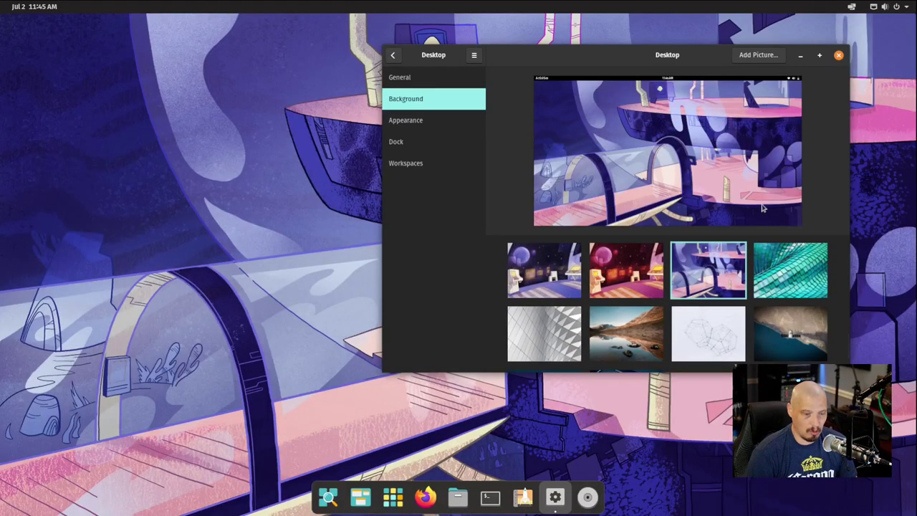
{"action": "left_click", "coordinate": [838, 55]}
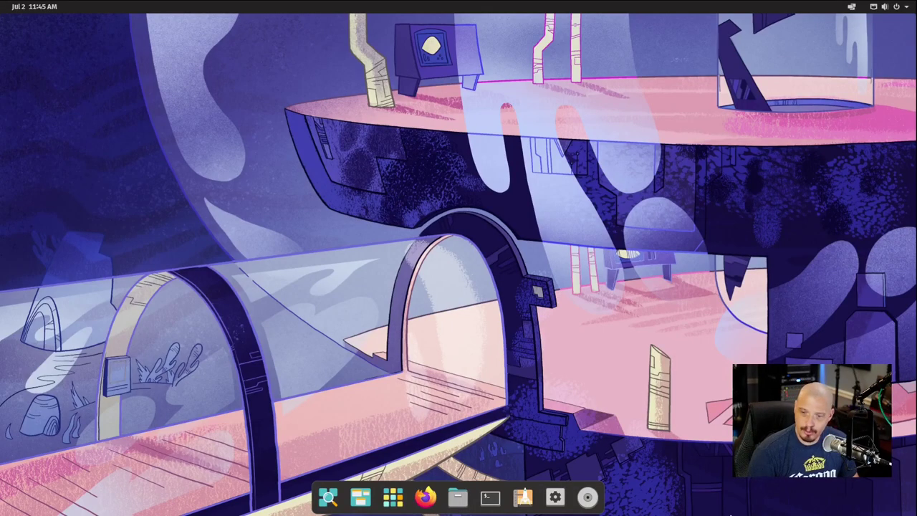
Reopen Settings with the 'sett' search and go to the Dock page.
{"action": "key", "text": "super"}
{"action": "type", "text": "sett"}
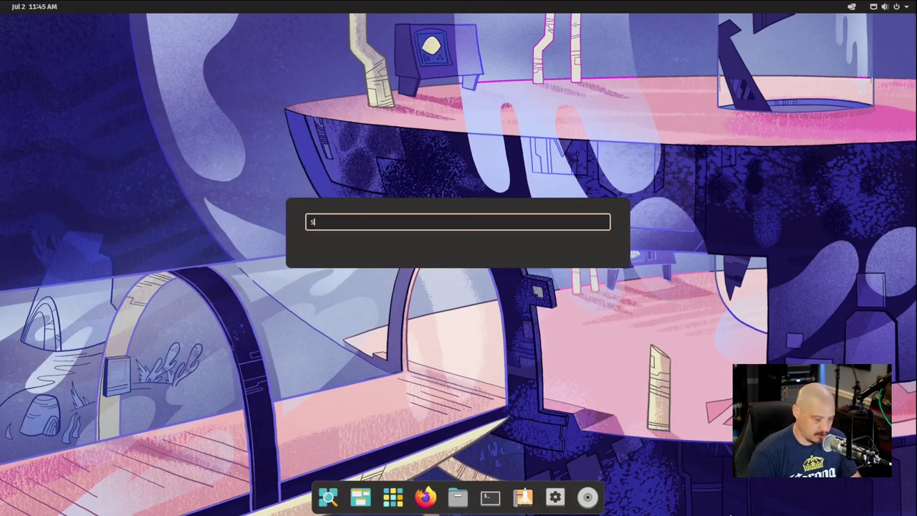
{"action": "key", "text": "Return"}
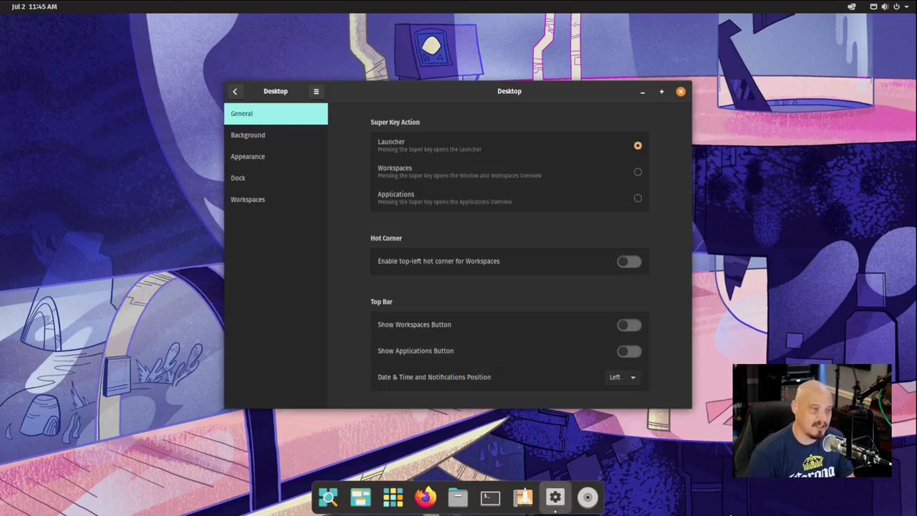
{"action": "left_click", "coordinate": [269, 180]}
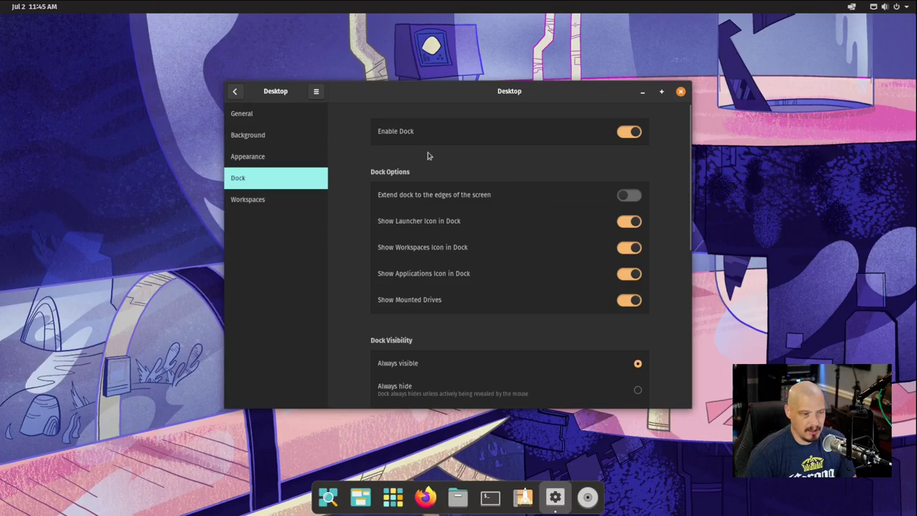
Toggle Enable Dock off and on, and Extend dock on and off.
{"action": "left_click", "coordinate": [627, 133]}
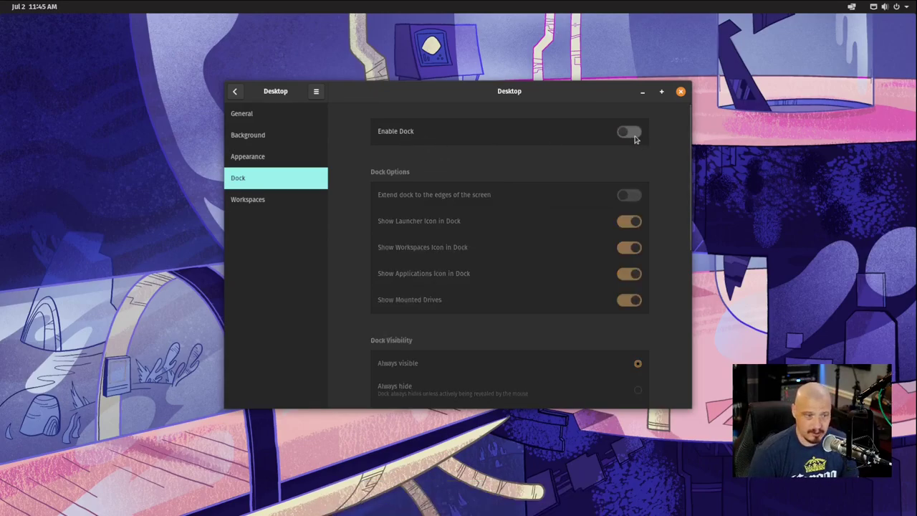
{"action": "left_click", "coordinate": [637, 137]}
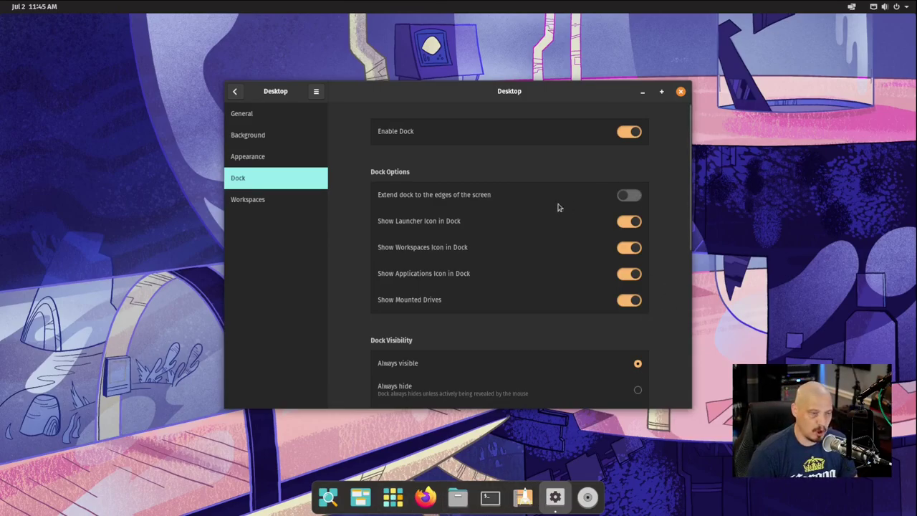
{"action": "left_click", "coordinate": [630, 199]}
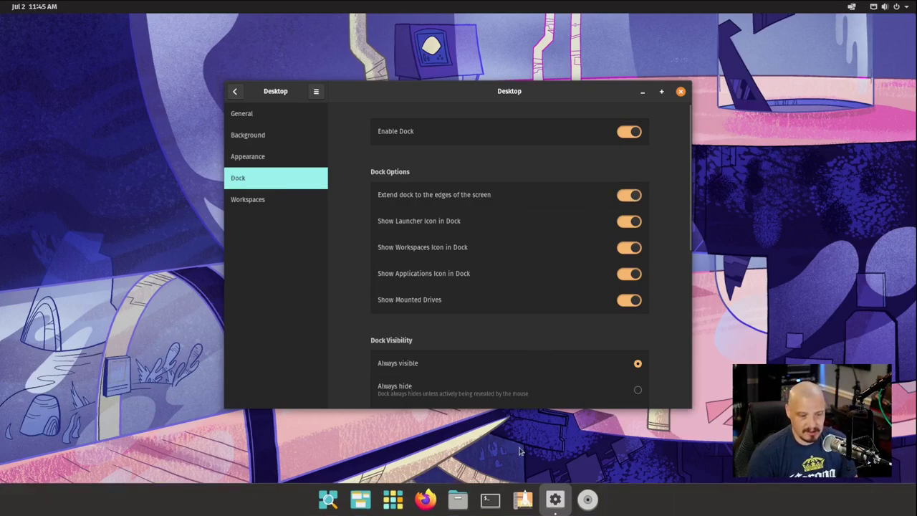
{"action": "left_click", "coordinate": [629, 196]}
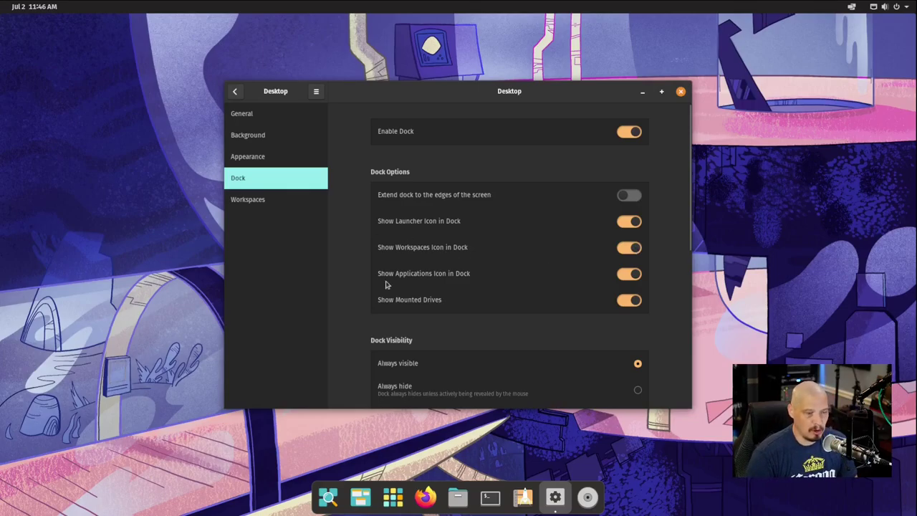
{"action": "left_click", "coordinate": [329, 498]}
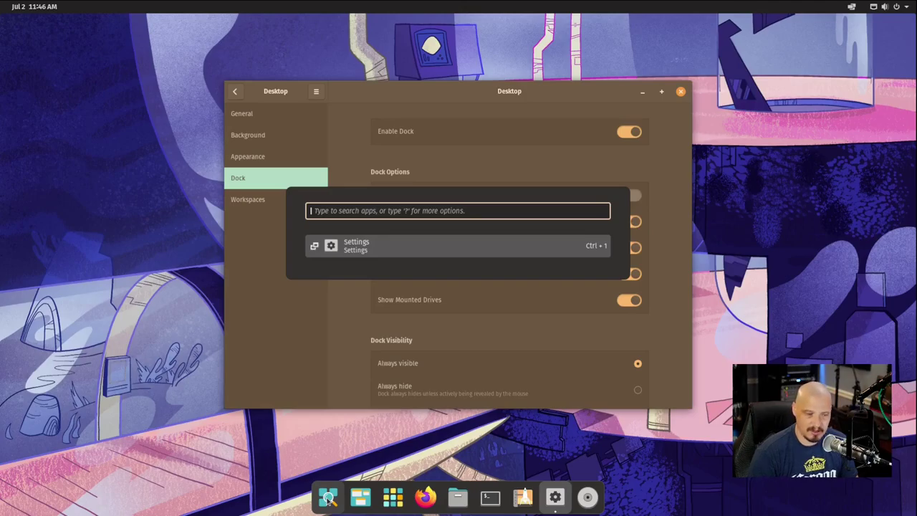
Turn off Show Launcher Icon in Dock and Show Applications Icon in Dock.
{"action": "left_click", "coordinate": [328, 498]}
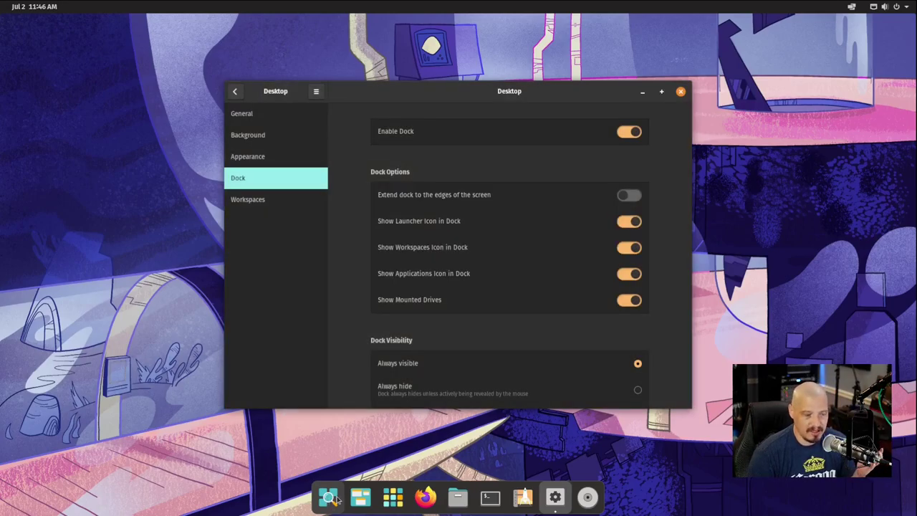
{"action": "left_click", "coordinate": [627, 225]}
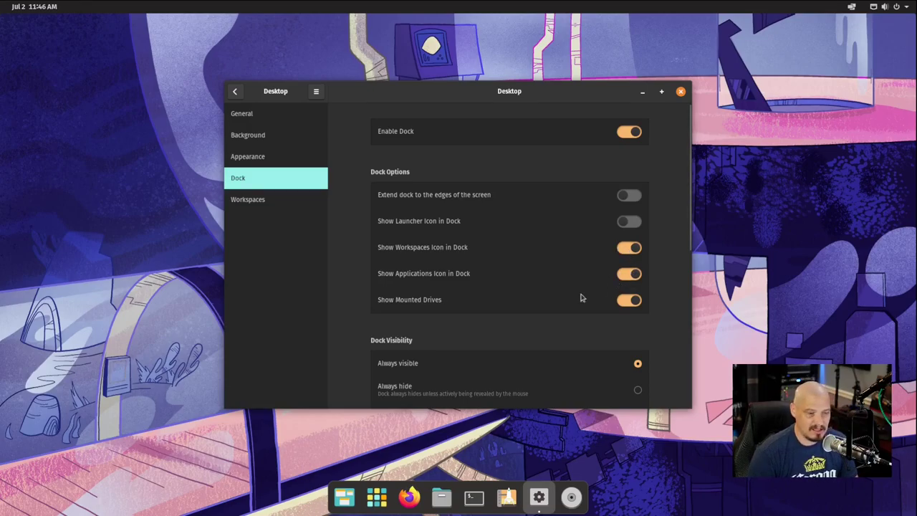
{"action": "left_click", "coordinate": [376, 497]}
{"action": "left_click", "coordinate": [376, 497]}
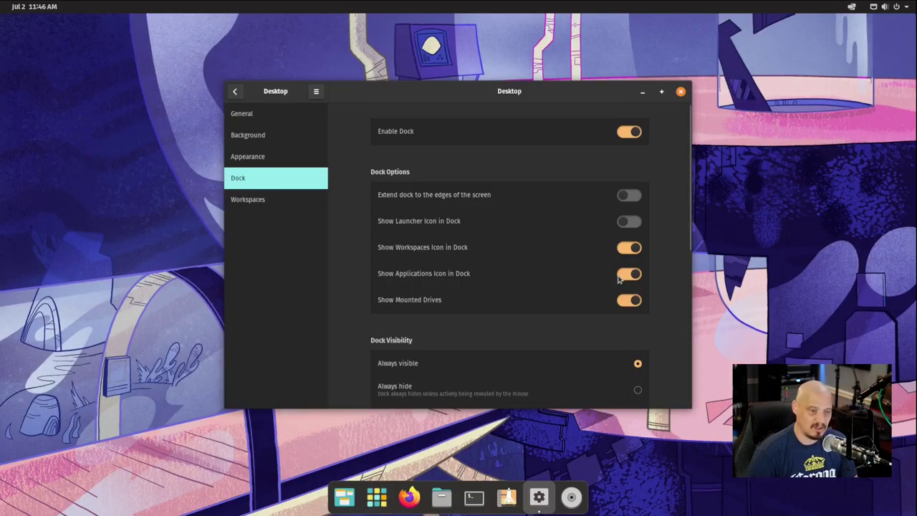
{"action": "left_click", "coordinate": [628, 277]}
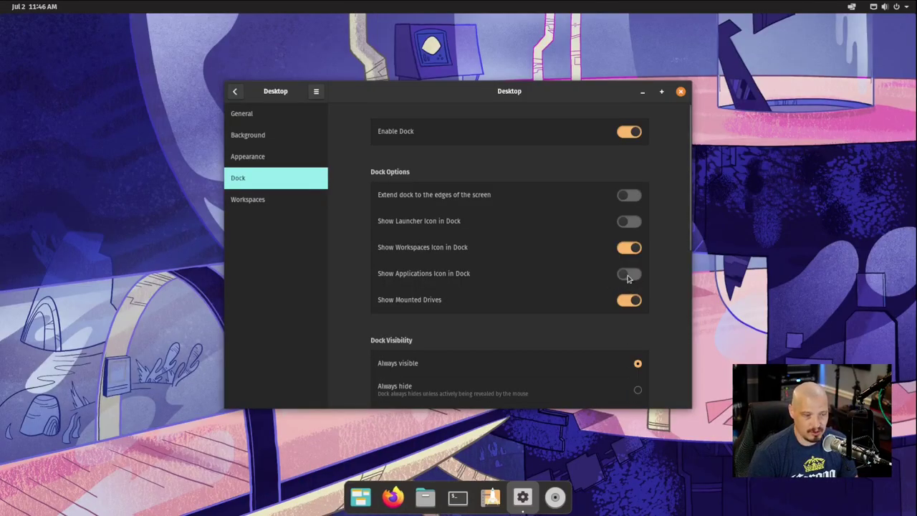
{"action": "scroll", "coordinate": [670, 281], "scroll_direction": "down", "scroll_amount": 5}
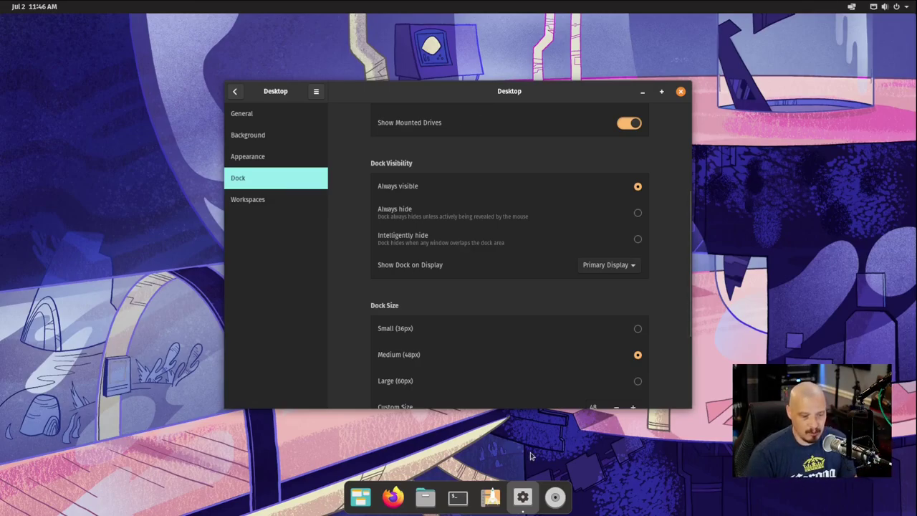
Enable dock auto-hide, choose Small (36px), lower Custom Size to 32, and close Settings.
{"action": "left_click", "coordinate": [638, 241]}
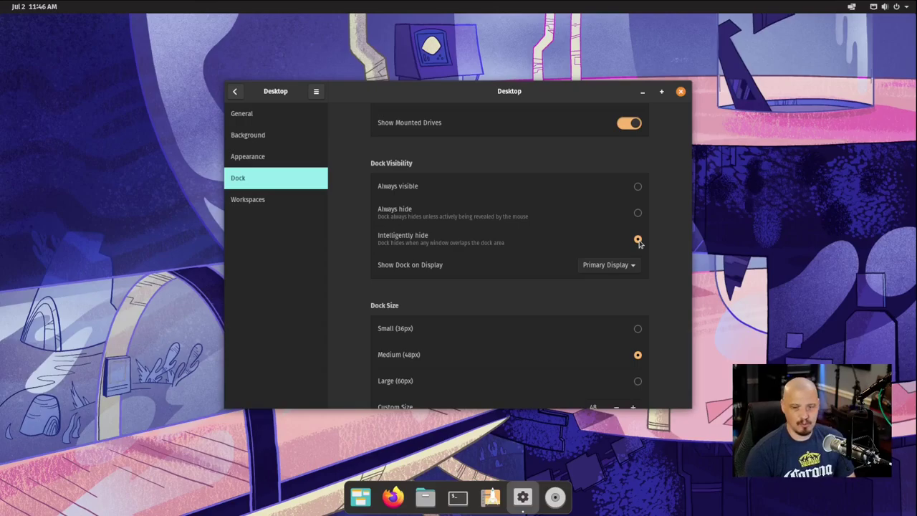
{"action": "scroll", "coordinate": [458, 223], "scroll_direction": "down", "scroll_amount": 4}
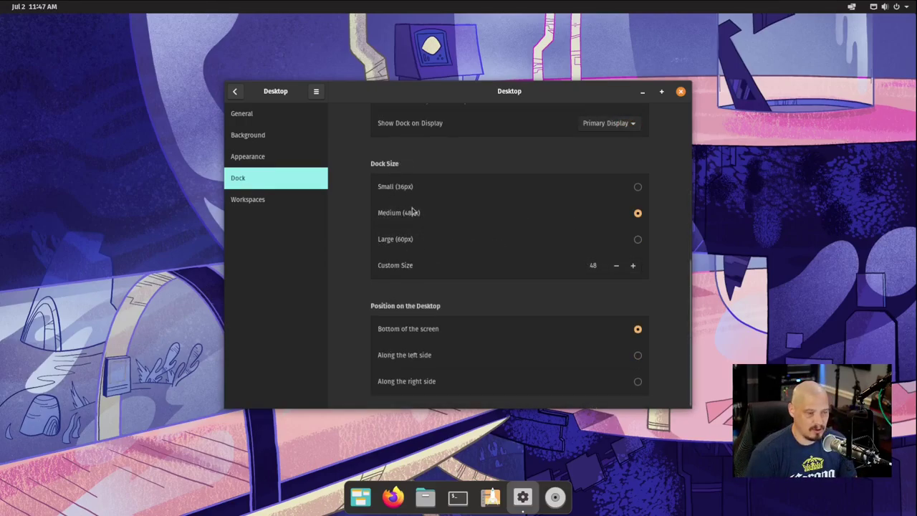
{"action": "left_click", "coordinate": [637, 188]}
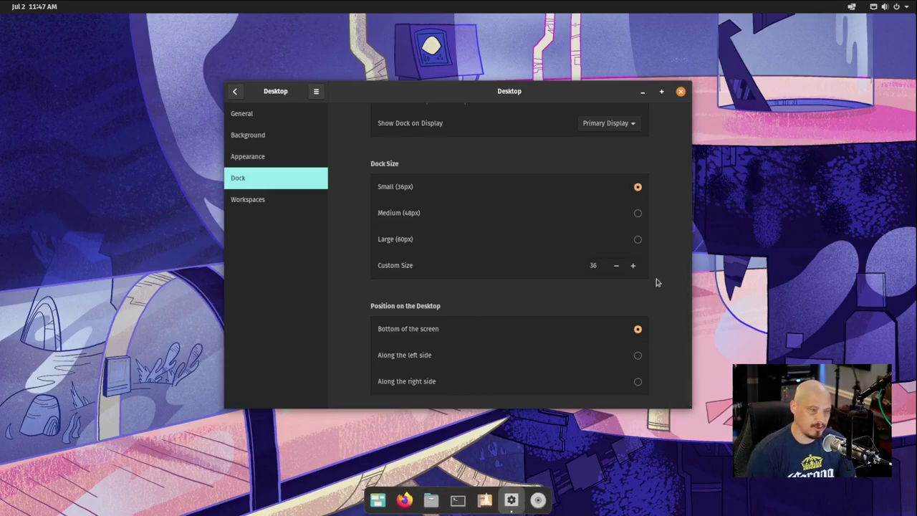
{"action": "left_click", "coordinate": [616, 266]}
{"action": "left_click", "coordinate": [616, 266]}
{"action": "left_click", "coordinate": [616, 266]}
{"action": "left_click", "coordinate": [616, 265]}
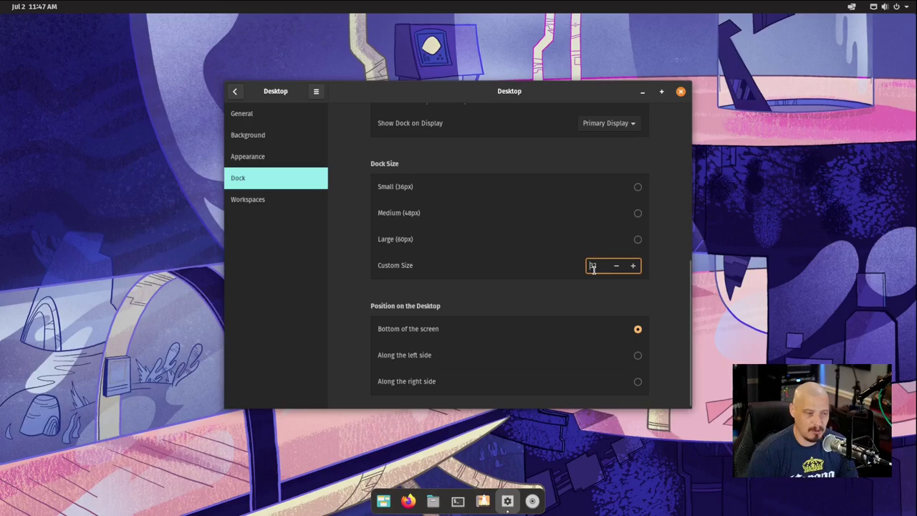
{"action": "left_click", "coordinate": [681, 93]}
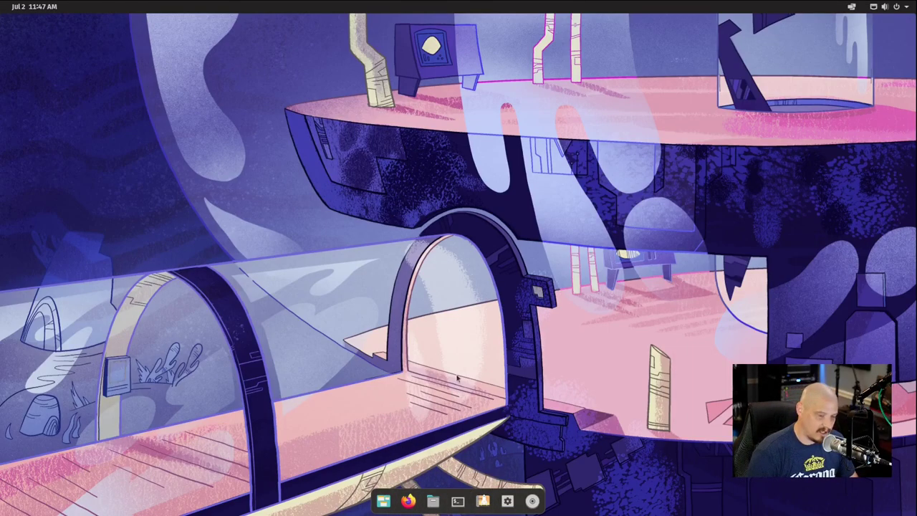
Launch the Videos app from the launcher search and un-maximize its window.
{"action": "key", "text": "super"}
{"action": "type", "text": "mouse"}
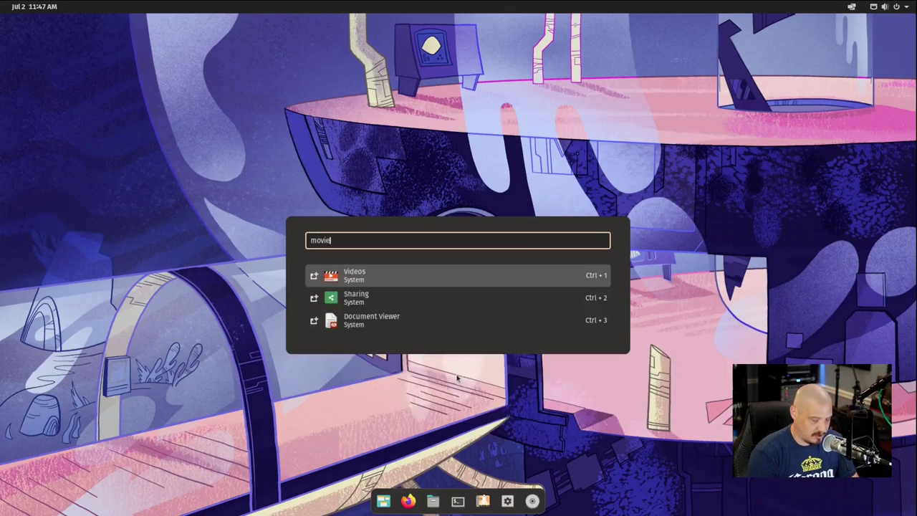
{"action": "key", "text": "Return"}
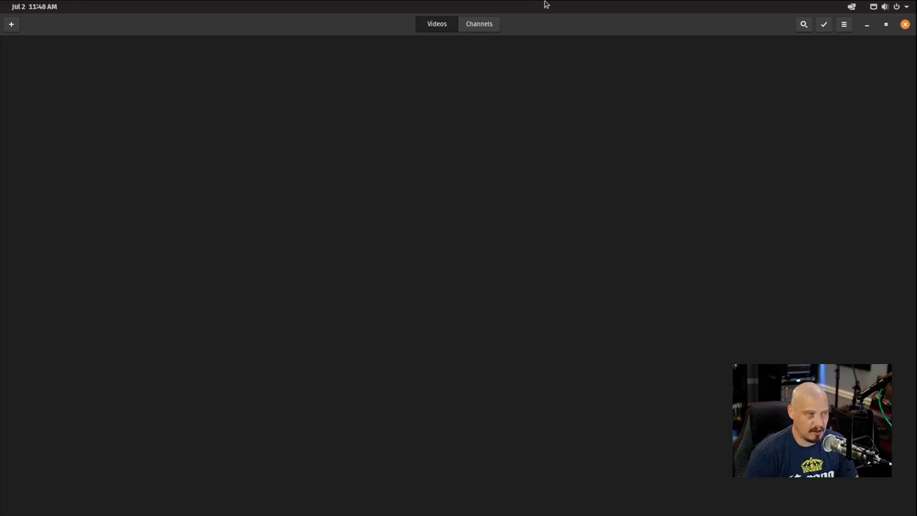
{"action": "double_click", "coordinate": [538, 25]}
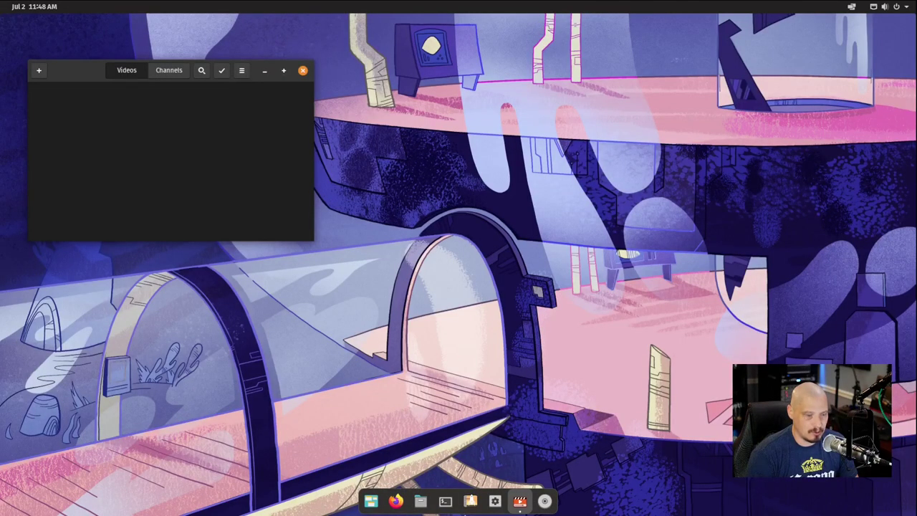
Add Videos to the dock favorites and close its window.
{"action": "right_click", "coordinate": [517, 504]}
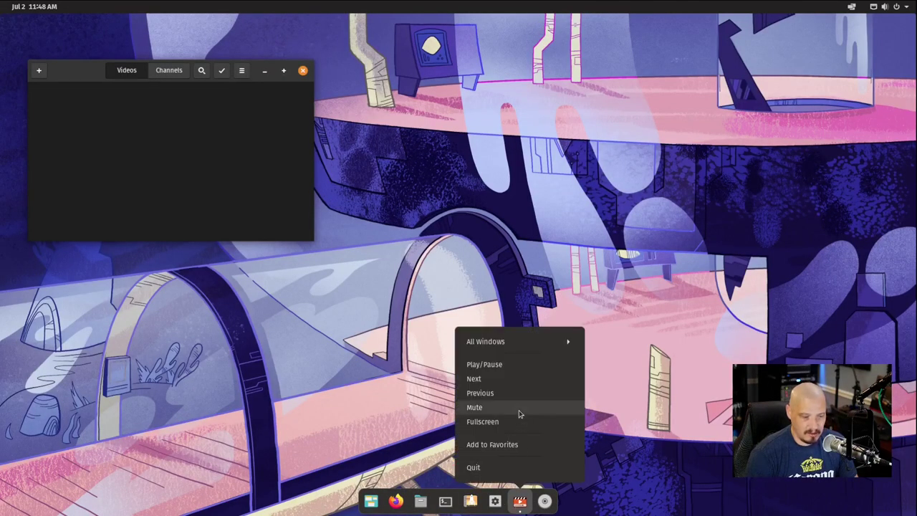
{"action": "left_click", "coordinate": [521, 444]}
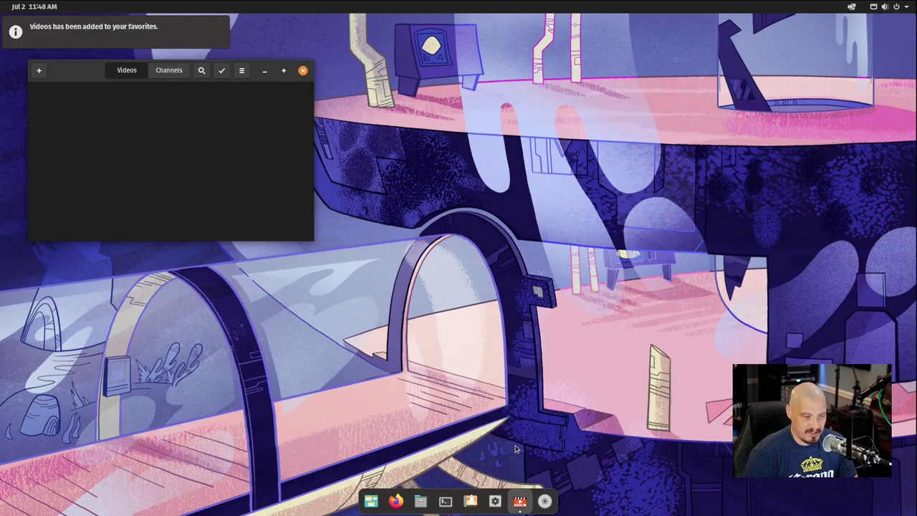
{"action": "left_click", "coordinate": [302, 70]}
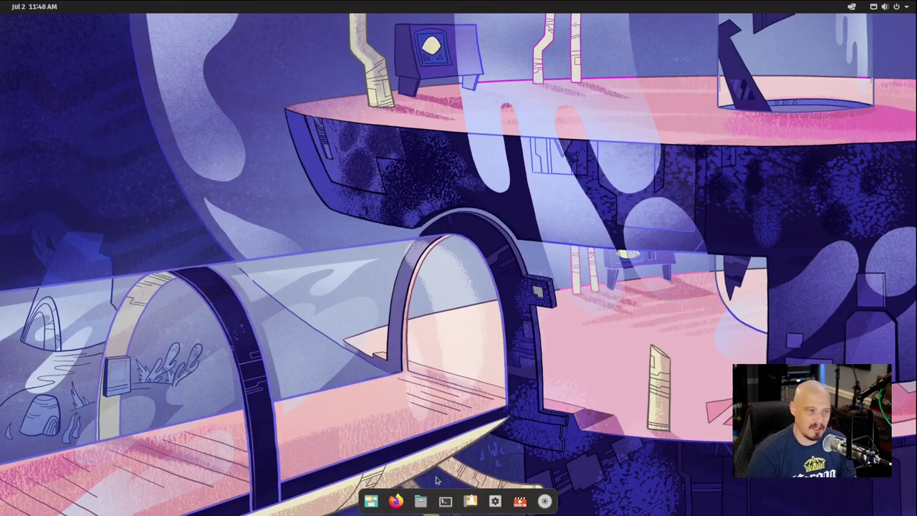
{"action": "key", "text": "super"}
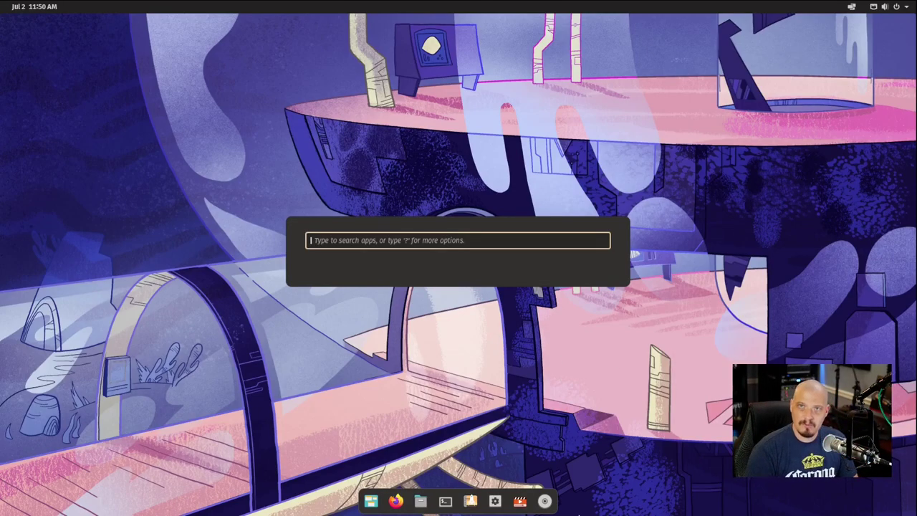
{"action": "type", "text": "g"}
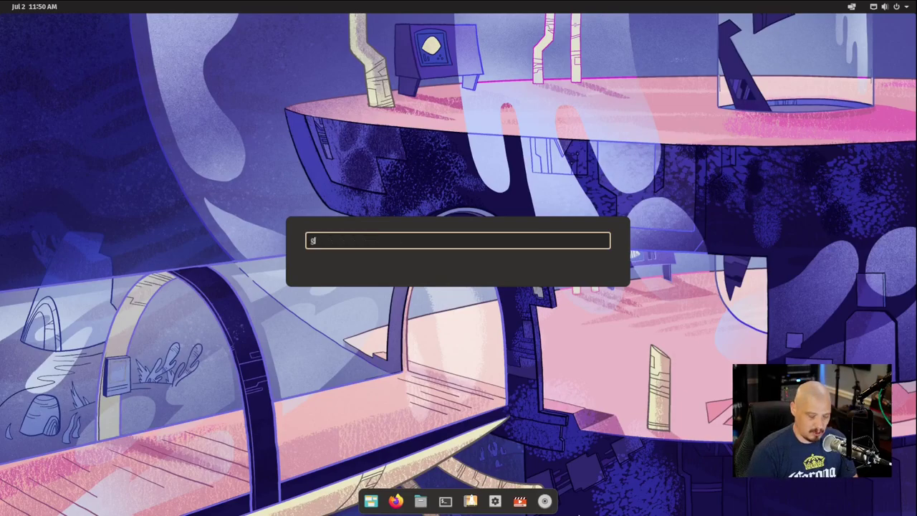
{"action": "type", "text": "oogle discord"}
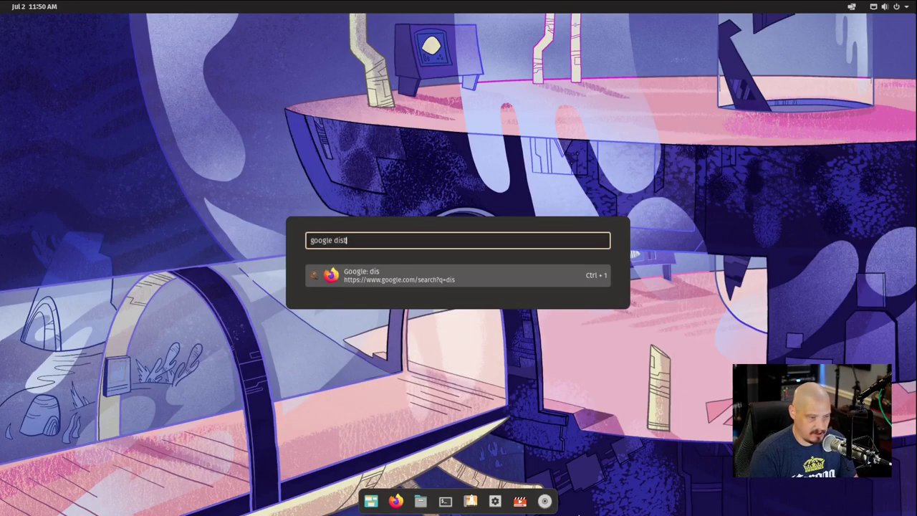
{"action": "key", "text": "Return"}
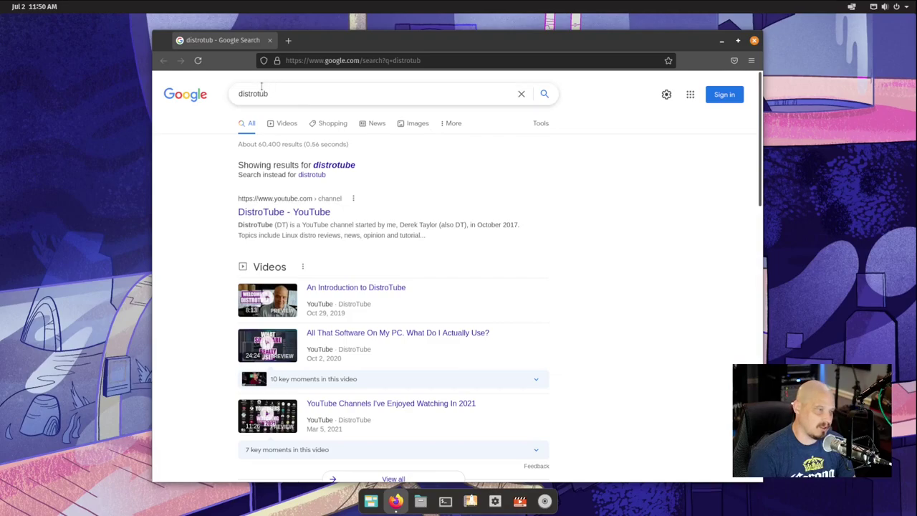
{"action": "left_click", "coordinate": [753, 41]}
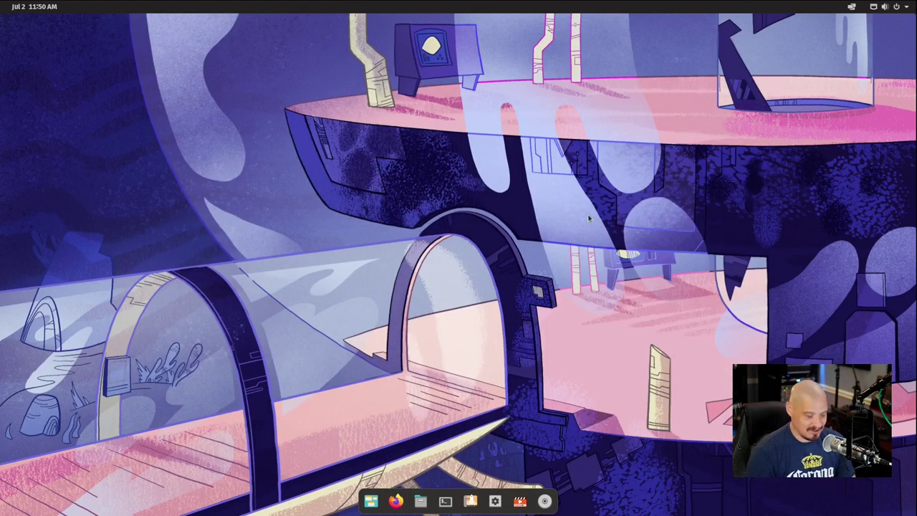
Calculate =2+2 and then 5+5 in the launcher, then dismiss it.
{"action": "key", "text": "super"}
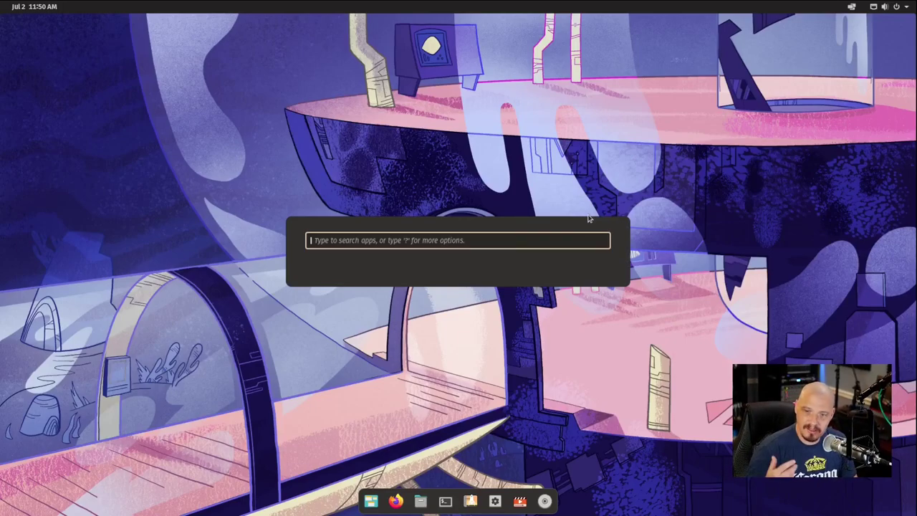
{"action": "type", "text": "="}
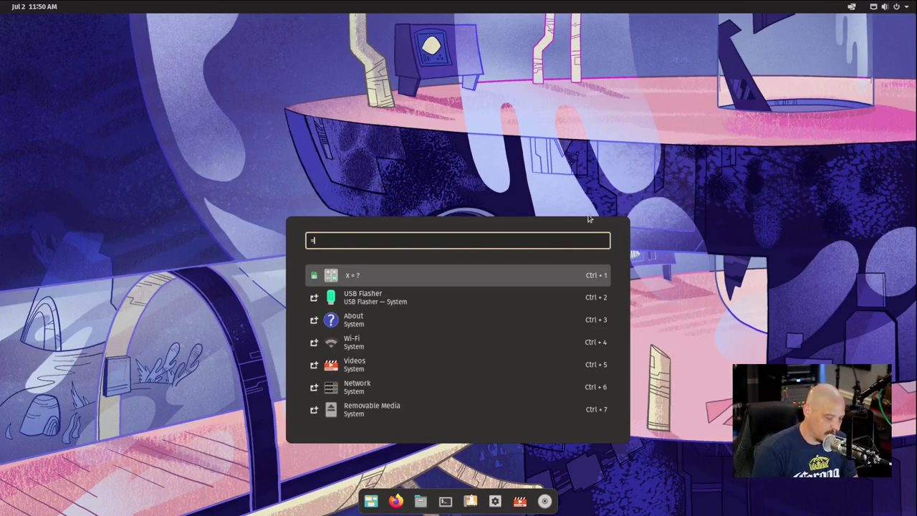
{"action": "type", "text": "2+2"}
{"action": "key", "text": "Tab"}
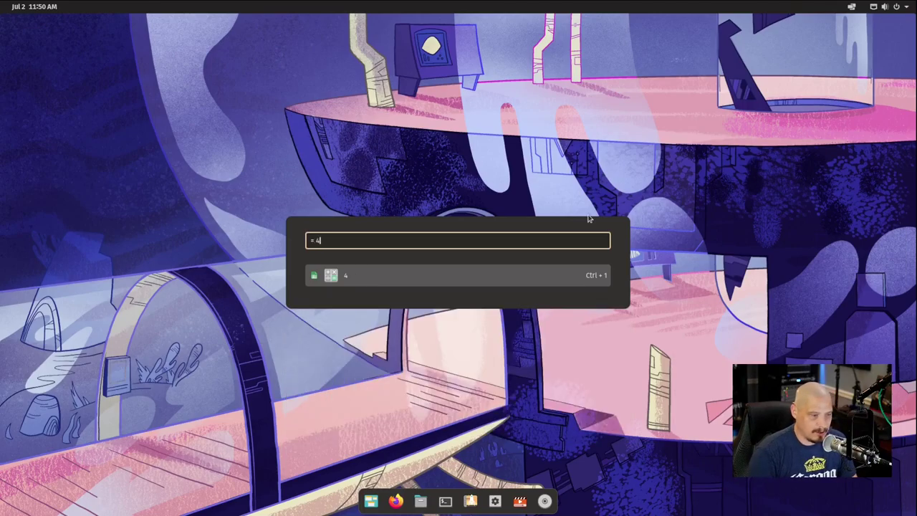
{"action": "key", "text": "BackSpace"}
{"action": "key", "text": "BackSpace"}
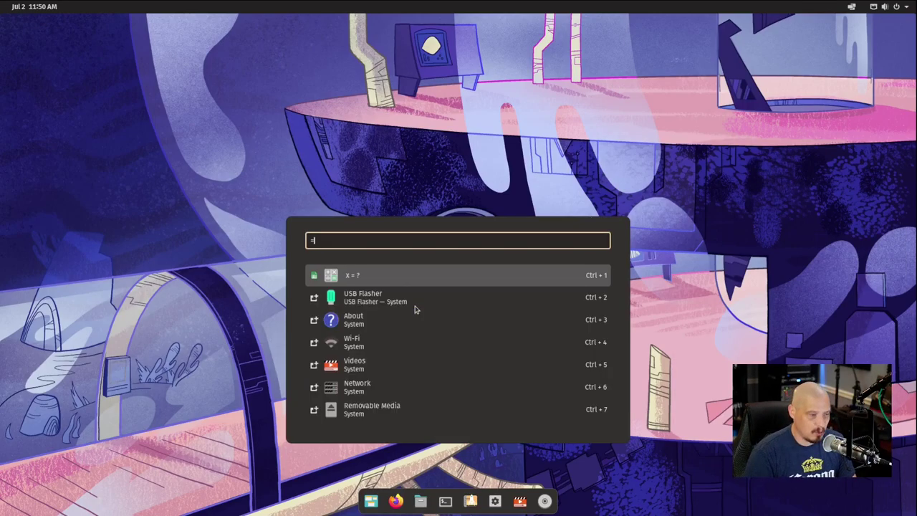
{"action": "type", "text": "5+5"}
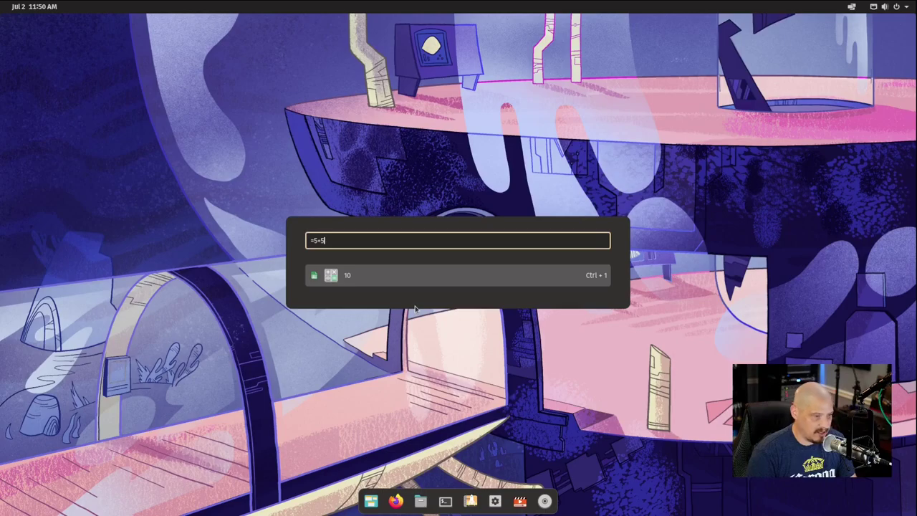
{"action": "key", "text": "Escape"}
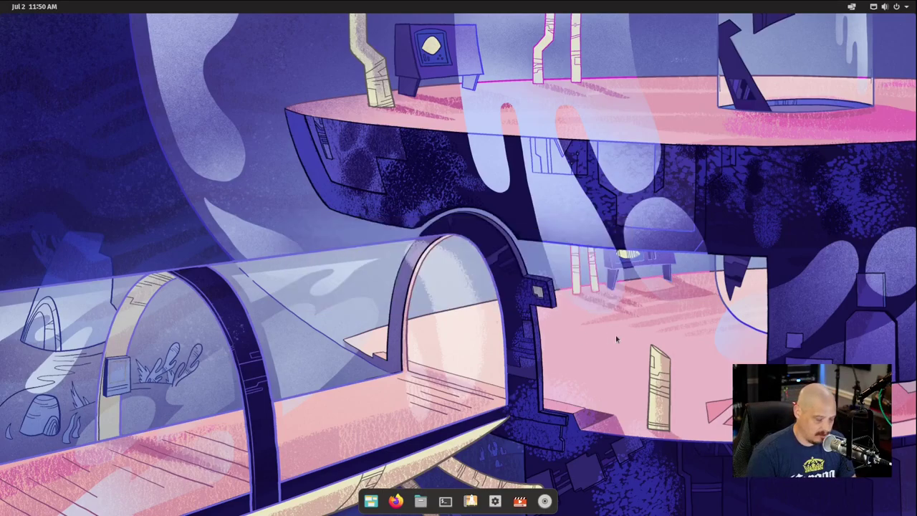
Reopen the launcher, enter a d:bashrc file search, and erase it.
{"action": "key", "text": "super"}
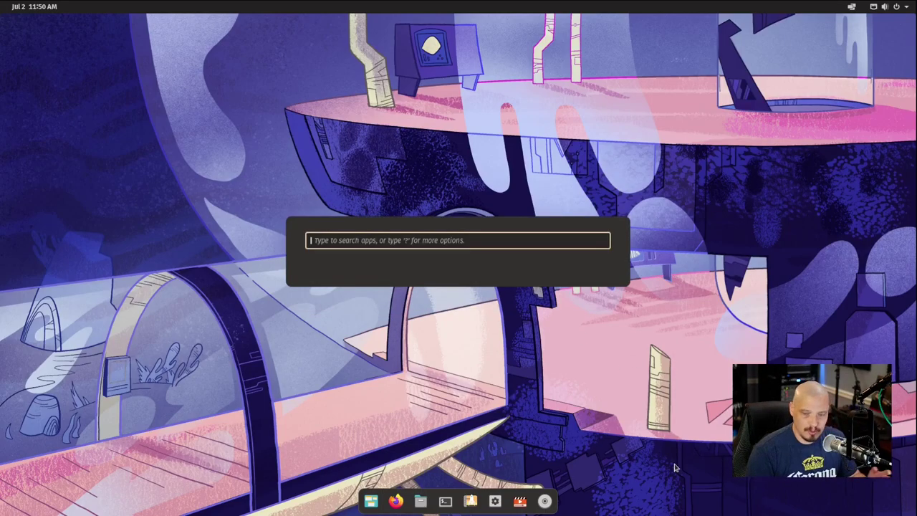
{"action": "type", "text": "d"}
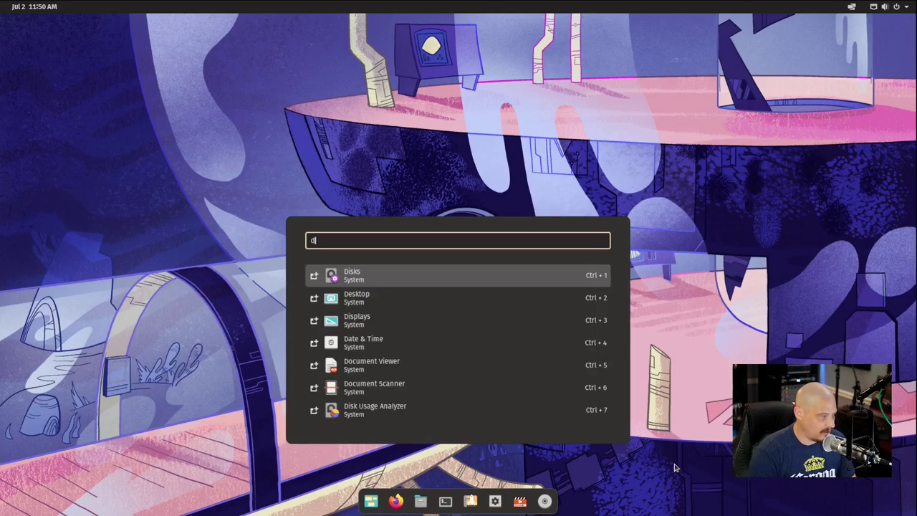
{"action": "type", "text": ":bash"}
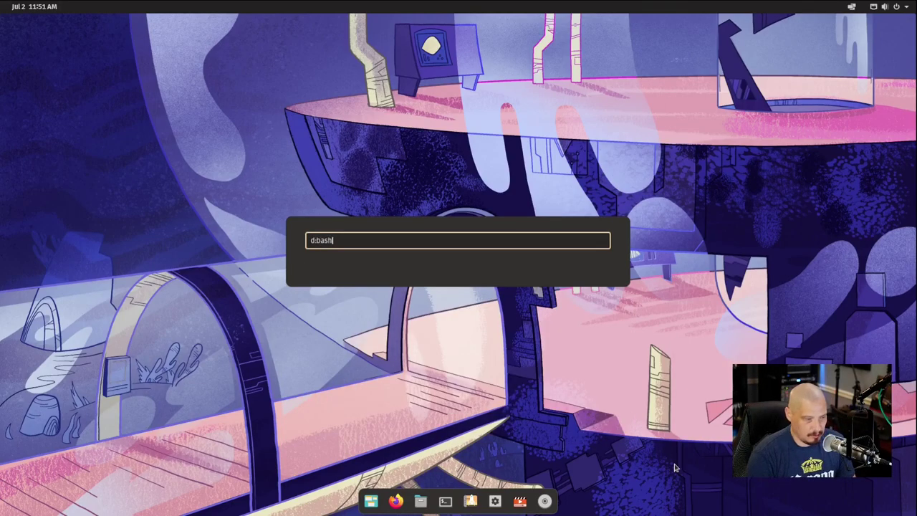
{"action": "type", "text": "rc"}
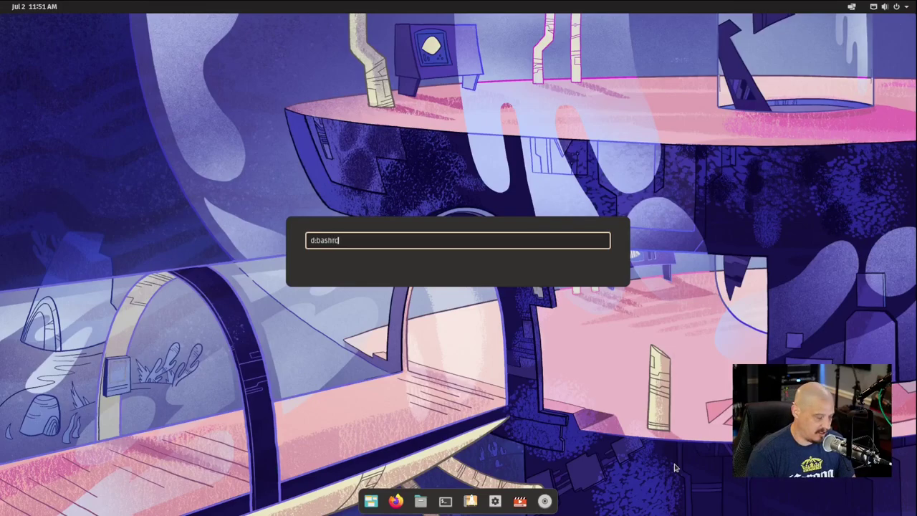
{"action": "key", "text": "BackSpace"}
{"action": "key", "text": "BackSpace"}
{"action": "key", "text": "BackSpace"}
{"action": "key", "text": "BackSpace"}
{"action": "key", "text": "BackSpace"}
{"action": "key", "text": "BackSpace"}
{"action": "key", "text": "BackSpace"}
{"action": "key", "text": "BackSpace"}
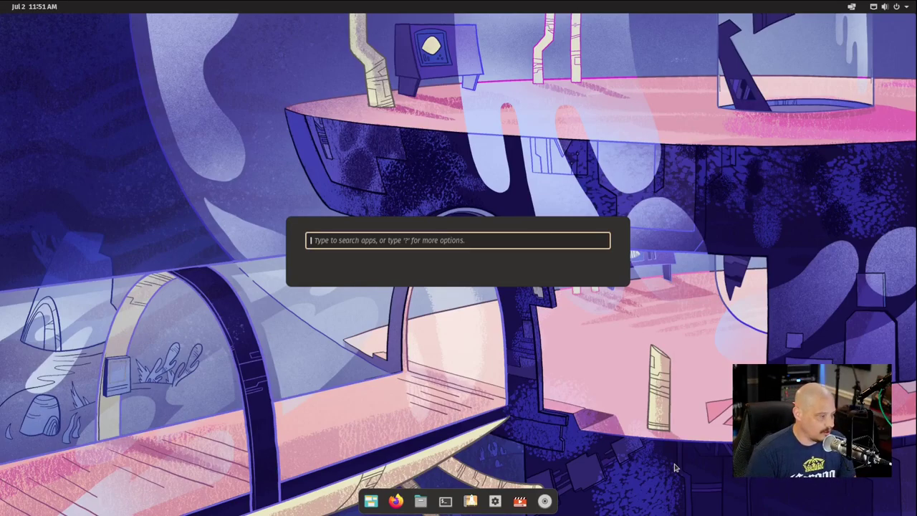
Run htop from the launcher in a terminal, then close that terminal.
{"action": "type", "text": "t"}
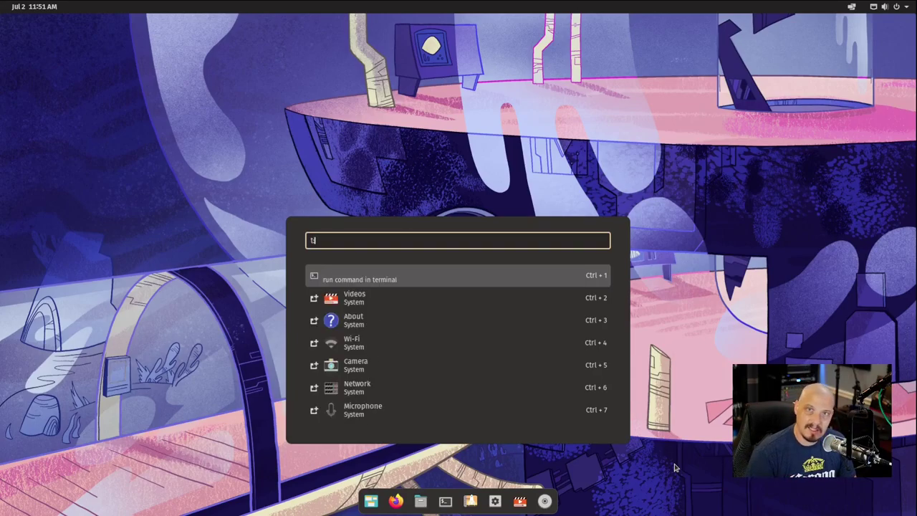
{"action": "key", "text": "BackSpace"}
{"action": "type", "text": "htop"}
{"action": "key", "text": "Return"}
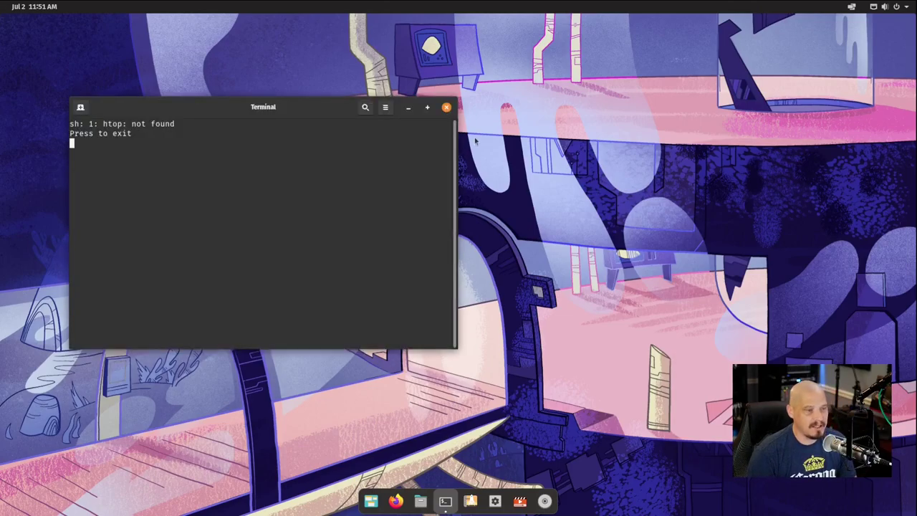
{"action": "left_click", "coordinate": [446, 108]}
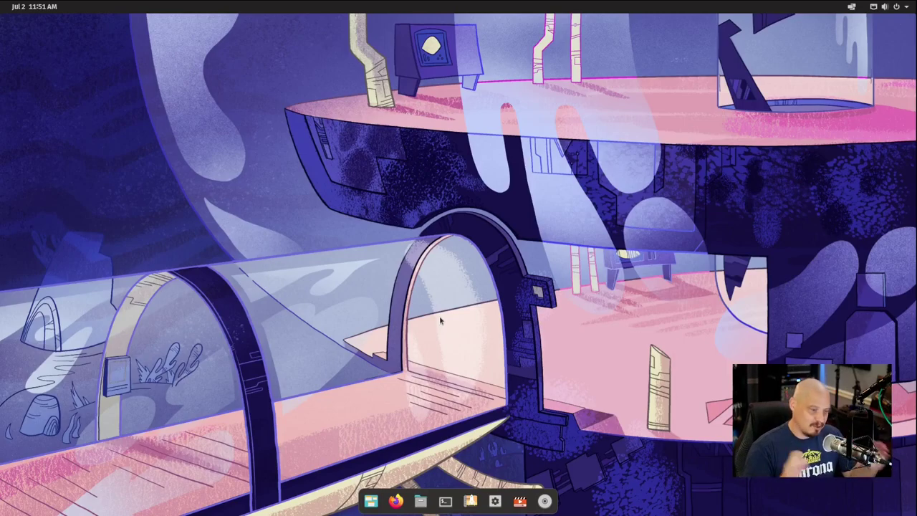
Run the vim command from the launcher and close the terminal showing its error.
{"action": "key", "text": "super"}
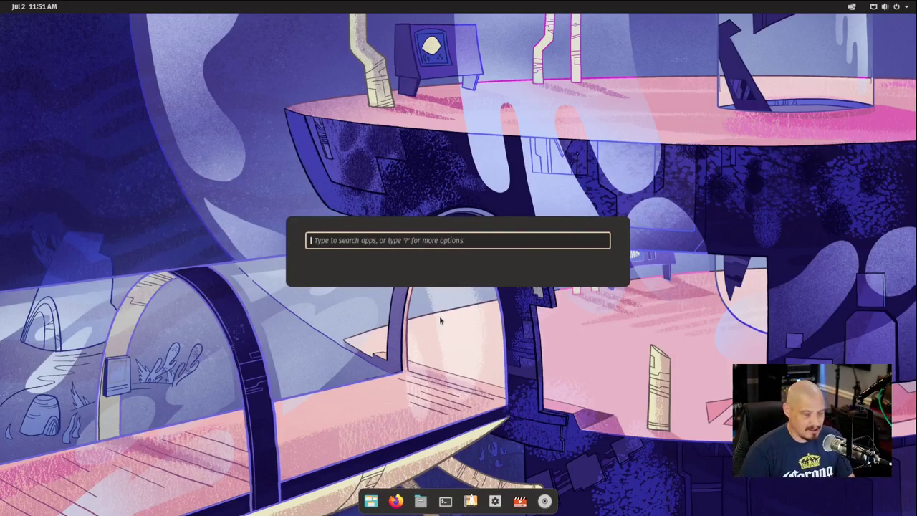
{"action": "type", "text": "ts"}
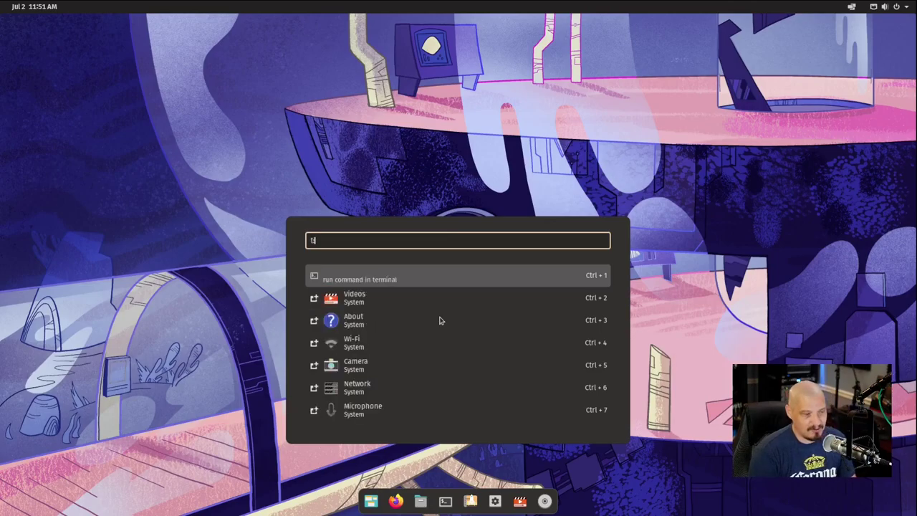
{"action": "type", "text": "vim"}
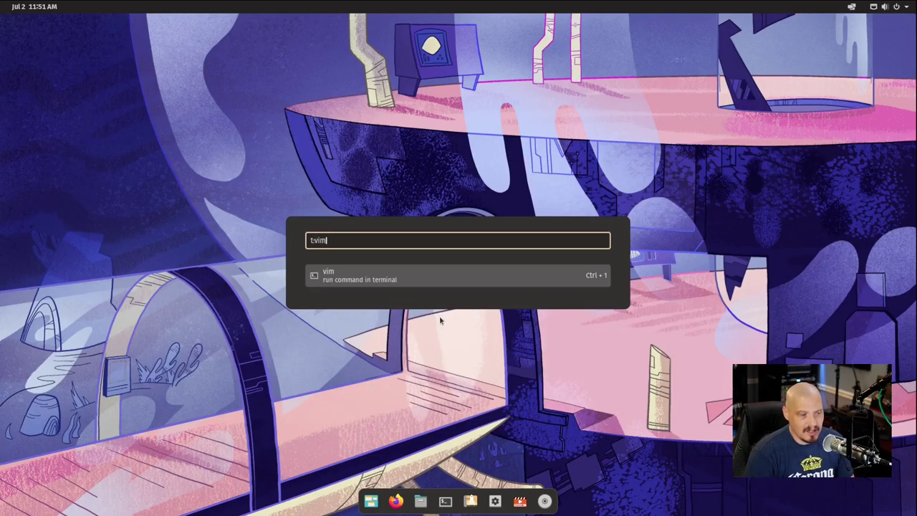
{"action": "key", "text": "Return"}
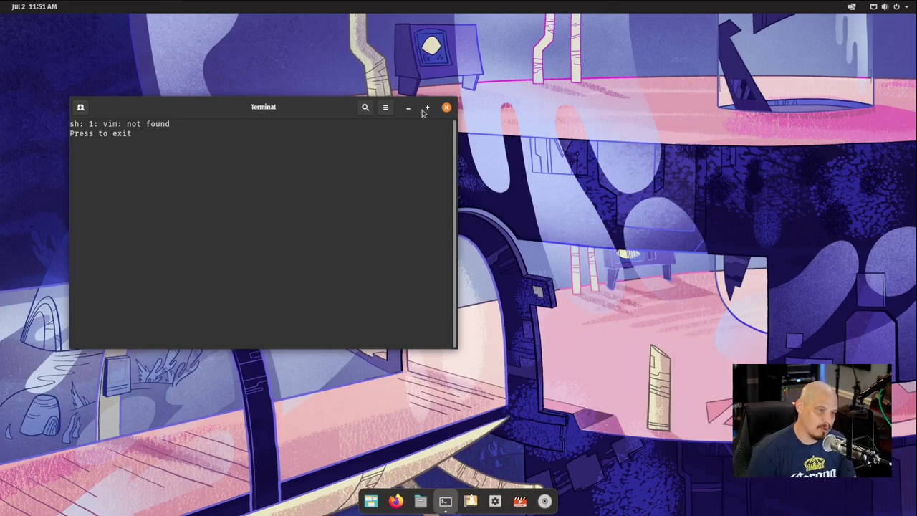
{"action": "left_click", "coordinate": [446, 107]}
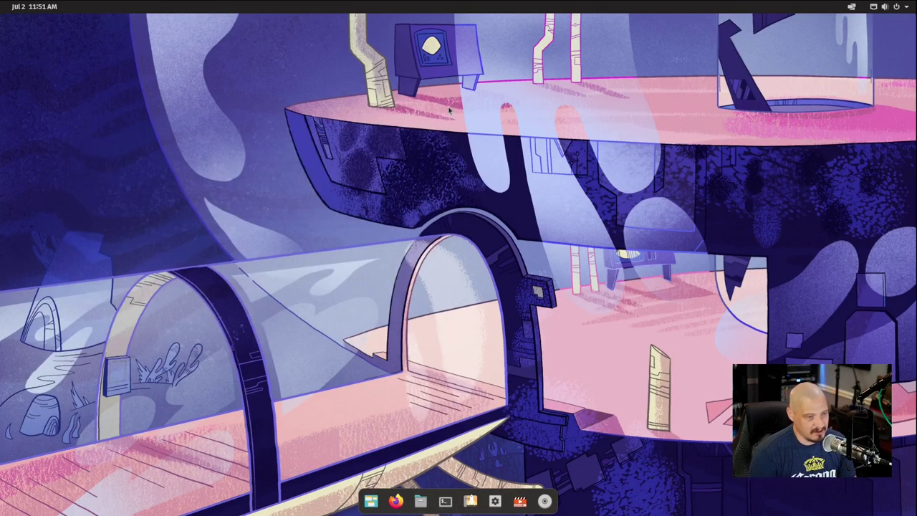
Run t:top from the launcher and close the terminal running top.
{"action": "key", "text": "super"}
{"action": "type", "text": "t"}
{"action": "key", "text": "BackSpace"}
{"action": "type", "text": "t:top"}
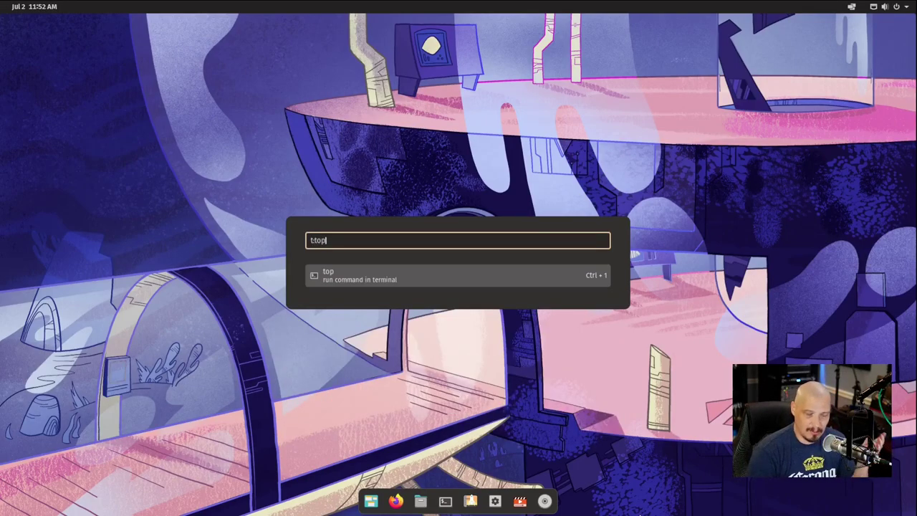
{"action": "key", "text": "Return"}
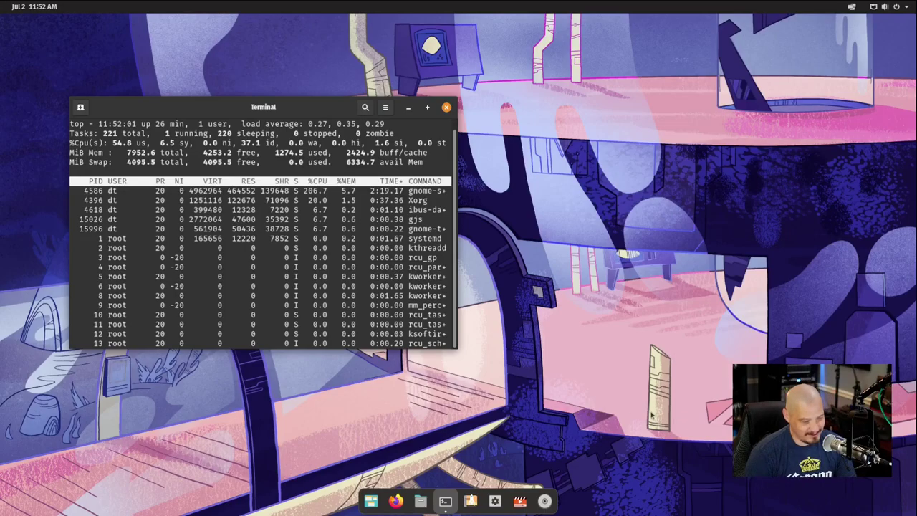
{"action": "left_click", "coordinate": [446, 108]}
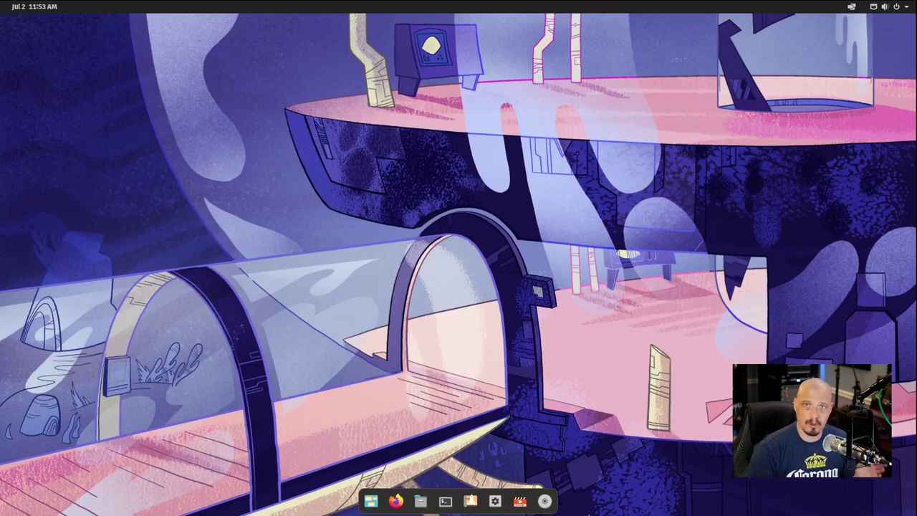
Open Files at Home via the 'files' launcher search, close it with Ctrl+W, and reopen the launcher.
{"action": "key", "text": "super"}
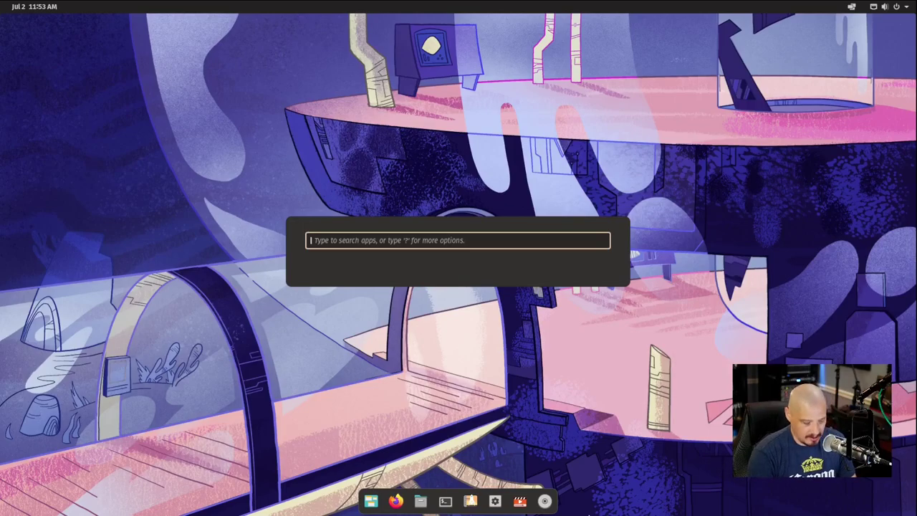
{"action": "type", "text": "files"}
{"action": "key", "text": "Return"}
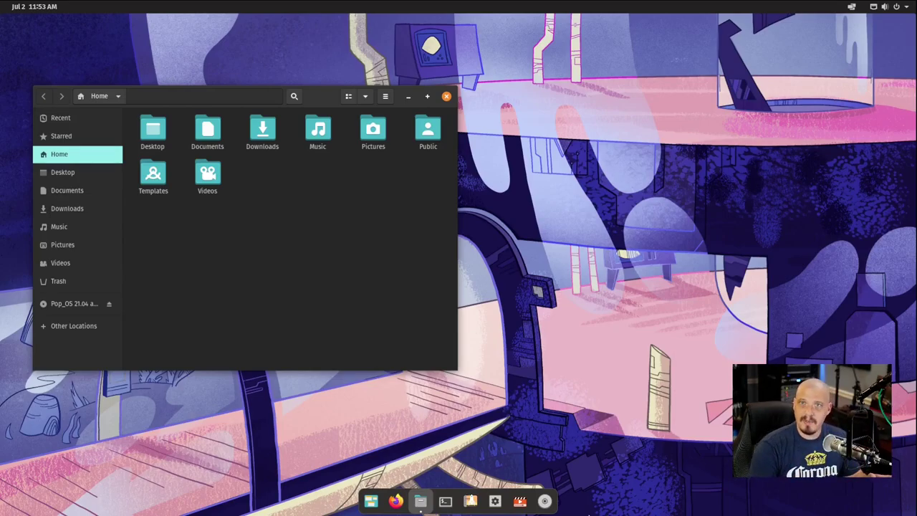
{"action": "key", "text": "ctrl+w"}
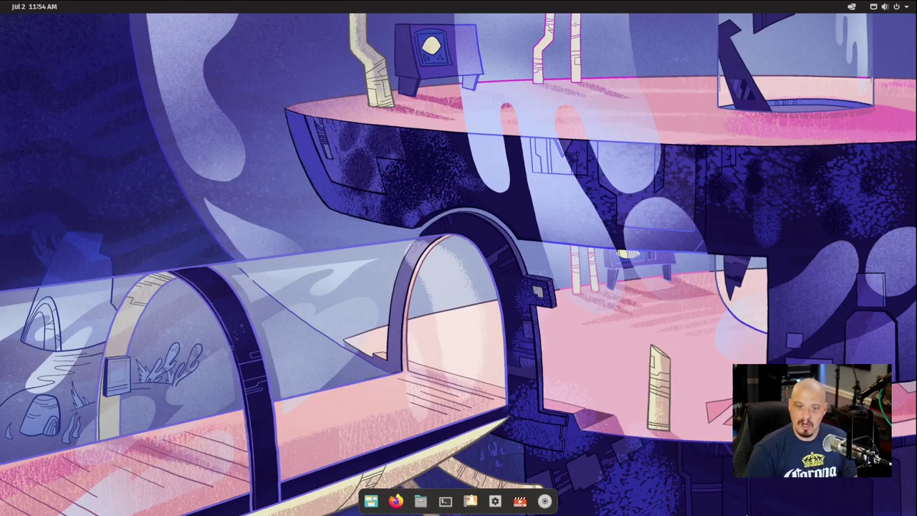
{"action": "key", "text": "super"}
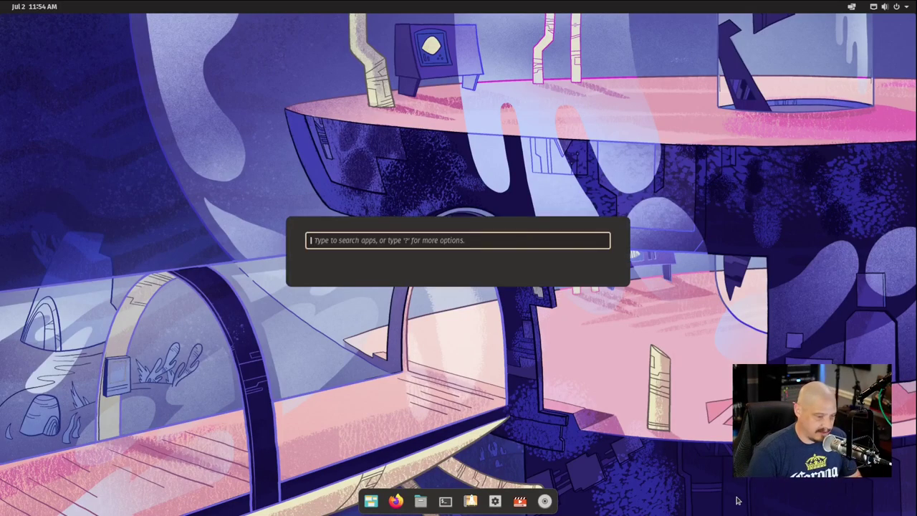
Launch Settings from the launcher and scroll to the dock's Position on the Desktop options.
{"action": "type", "text": "settings"}
{"action": "key", "text": "Return"}
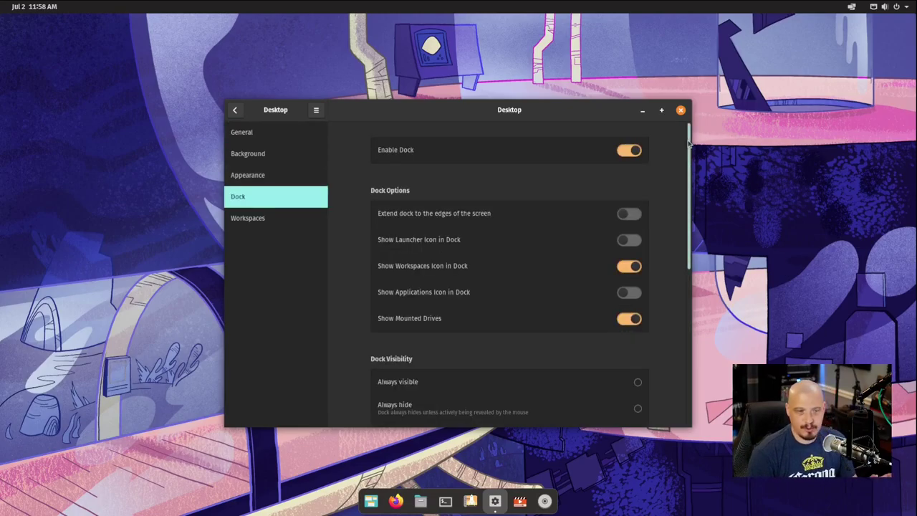
{"action": "left_click_drag", "start_coordinate": [687, 154], "coordinate": [710, 304]}
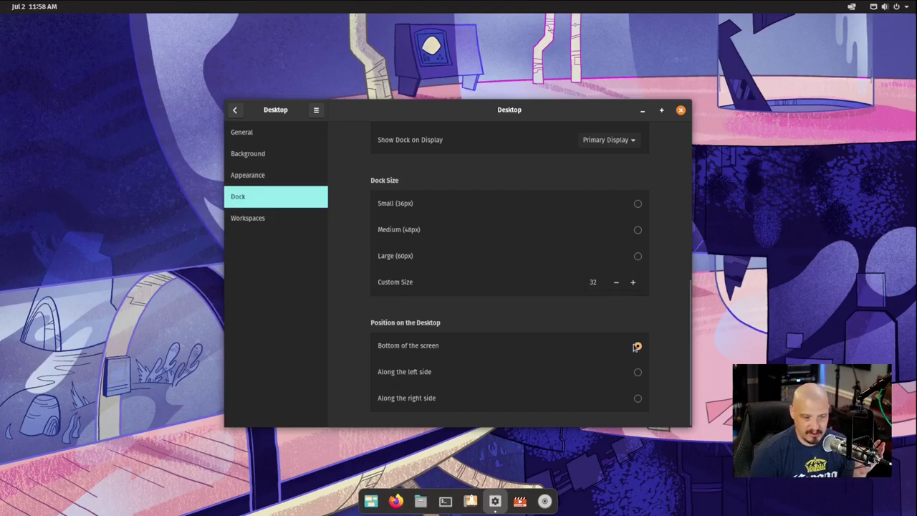
Move the dock left, right, left again, then back to the bottom, and close Settings.
{"action": "left_click", "coordinate": [637, 372]}
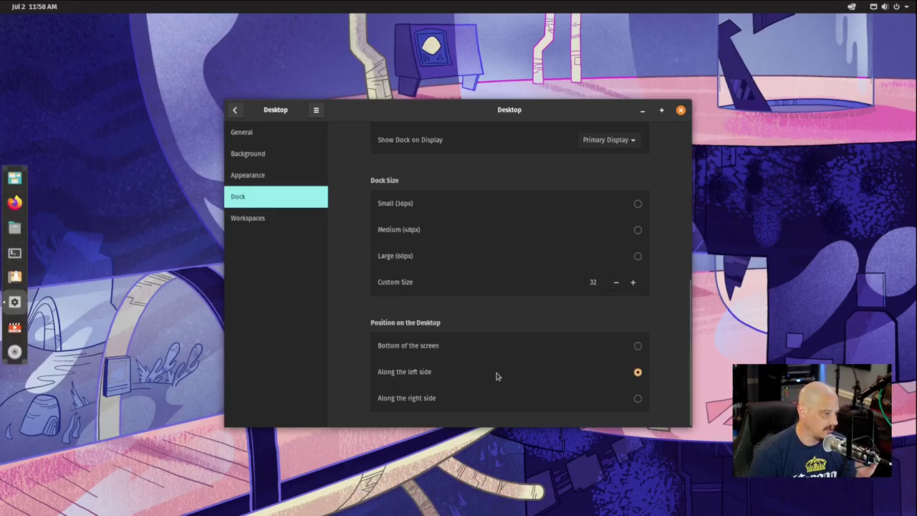
{"action": "left_click", "coordinate": [638, 400]}
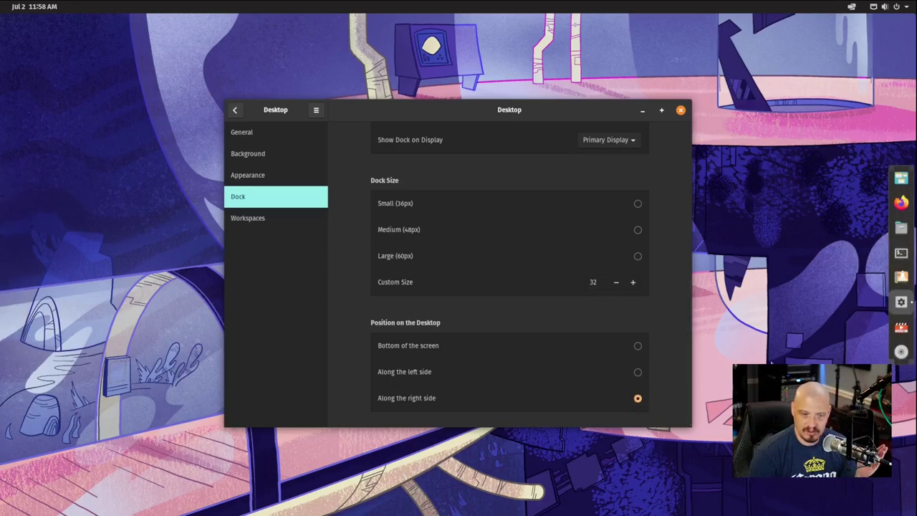
{"action": "left_click", "coordinate": [637, 372]}
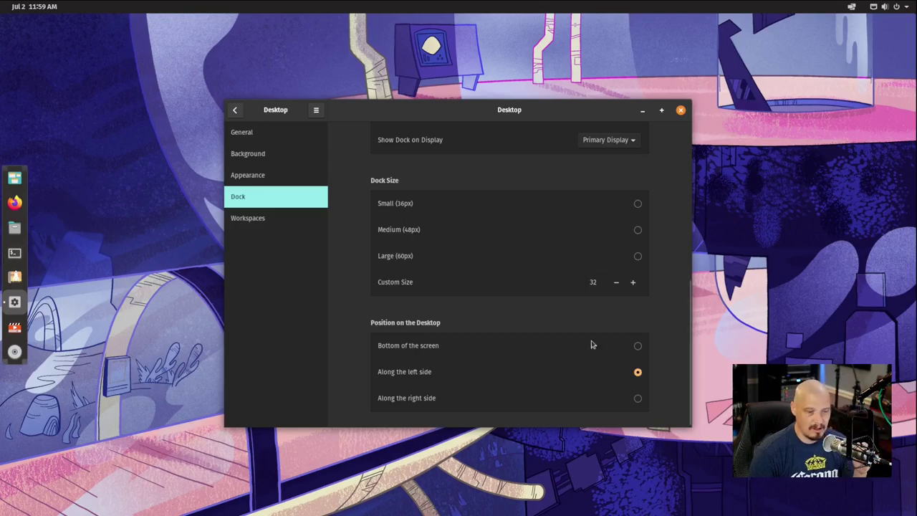
{"action": "left_click", "coordinate": [637, 346]}
{"action": "left_click", "coordinate": [681, 109]}
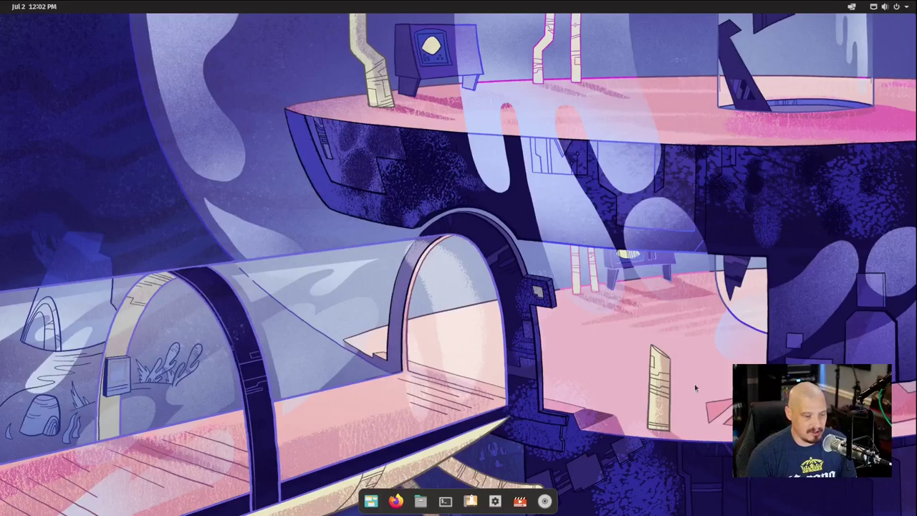
Open a maximized Terminal with enlarged font, type 'sudo apt update && sudo apt full-upgrade' unrun, then close it.
{"action": "key", "text": "super"}
{"action": "type", "text": "te"}
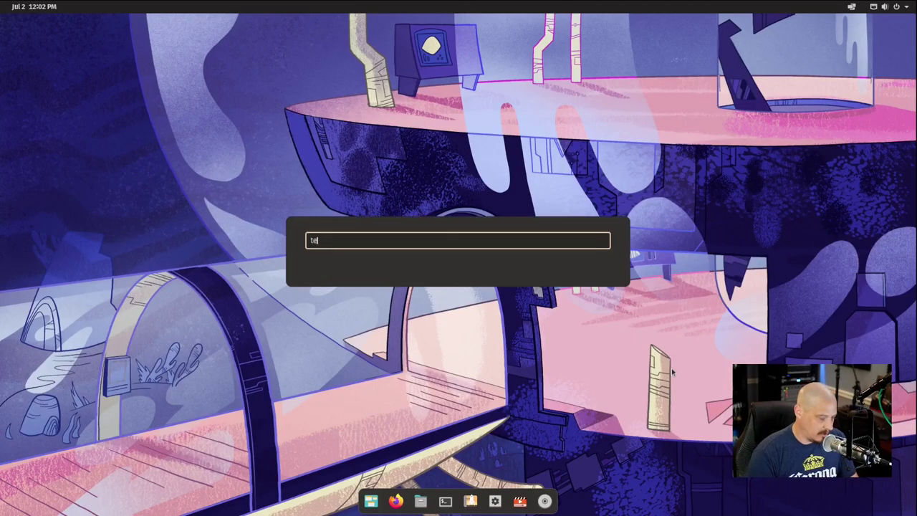
{"action": "type", "text": "rm"}
{"action": "key", "text": "Return"}
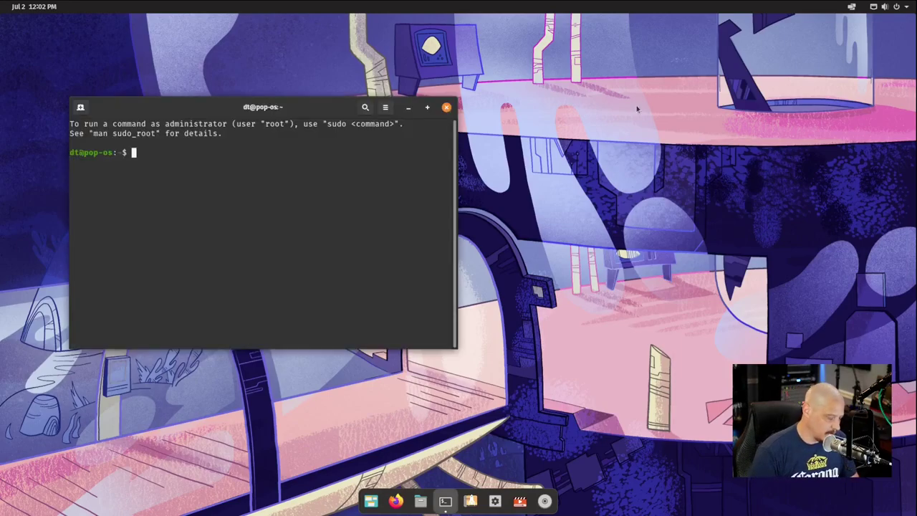
{"action": "key", "text": "super+m"}
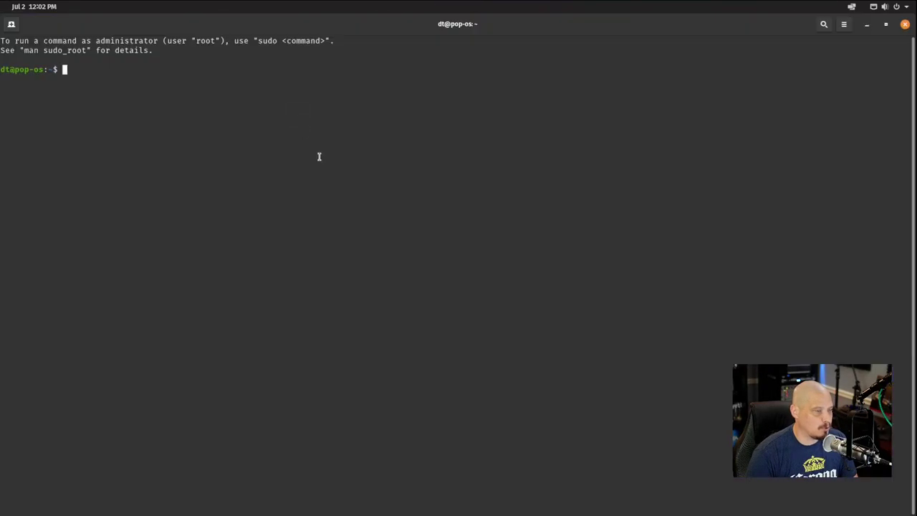
{"action": "key", "text": "ctrl+plus"}
{"action": "key", "text": "ctrl+plus"}
{"action": "key", "text": "ctrl+plus"}
{"action": "key", "text": "ctrl+plus"}
{"action": "key", "text": "ctrl+plus"}
{"action": "key", "text": "ctrl+plus"}
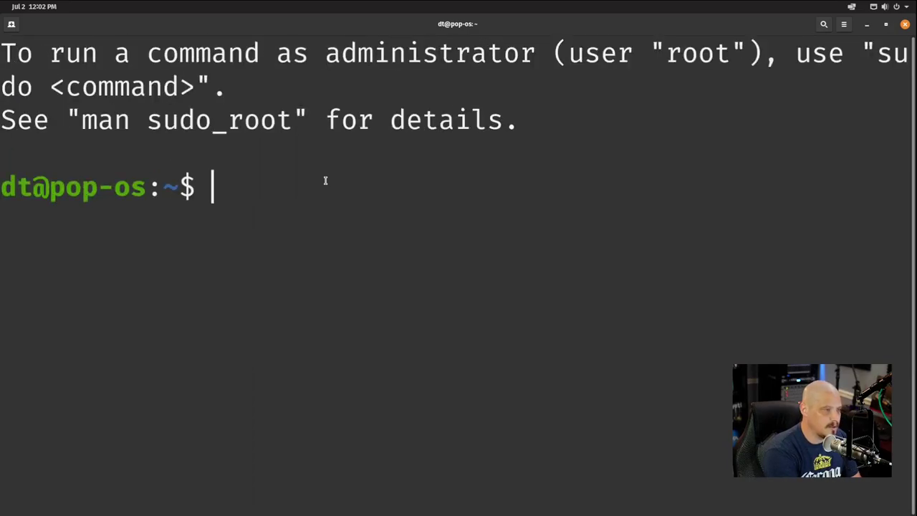
{"action": "type", "text": "sudo apt update "}
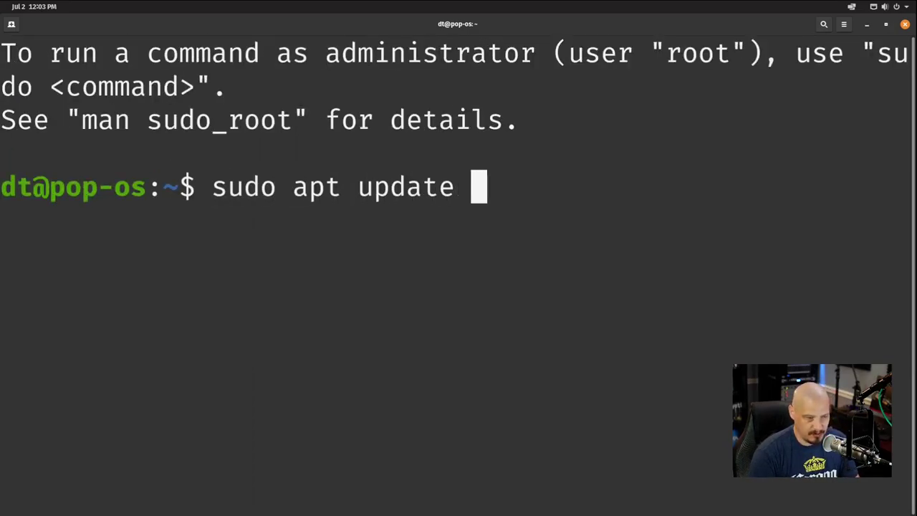
{"action": "type", "text": "&&"}
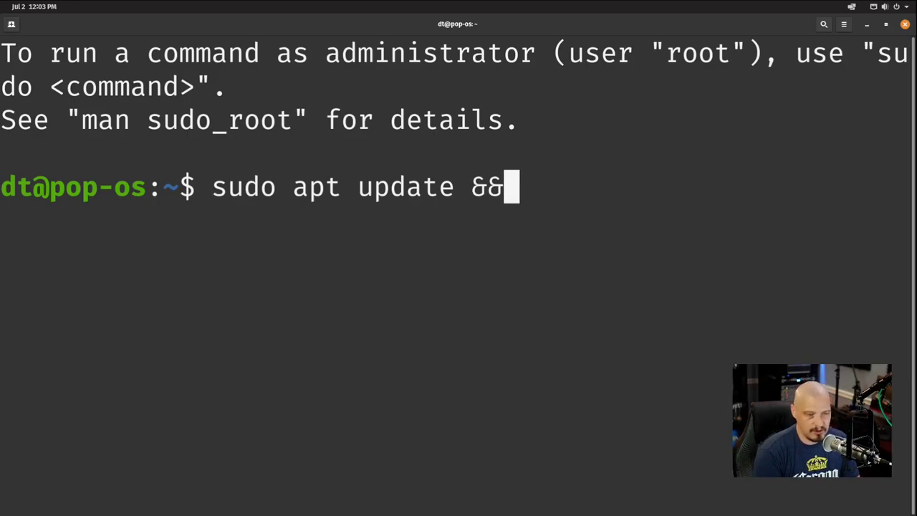
{"action": "type", "text": " sudo ap"}
{"action": "type", "text": "t "}
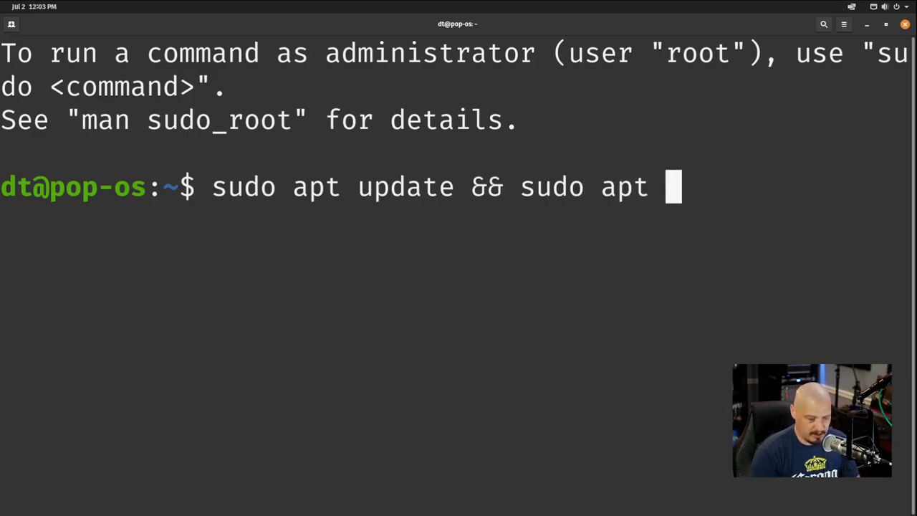
{"action": "type", "text": "full-upgrade"}
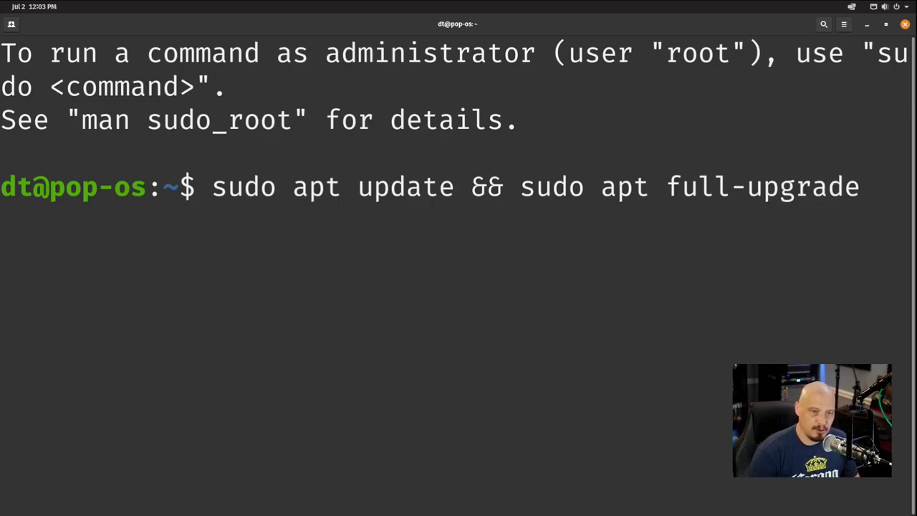
{"action": "left_click", "coordinate": [904, 26]}
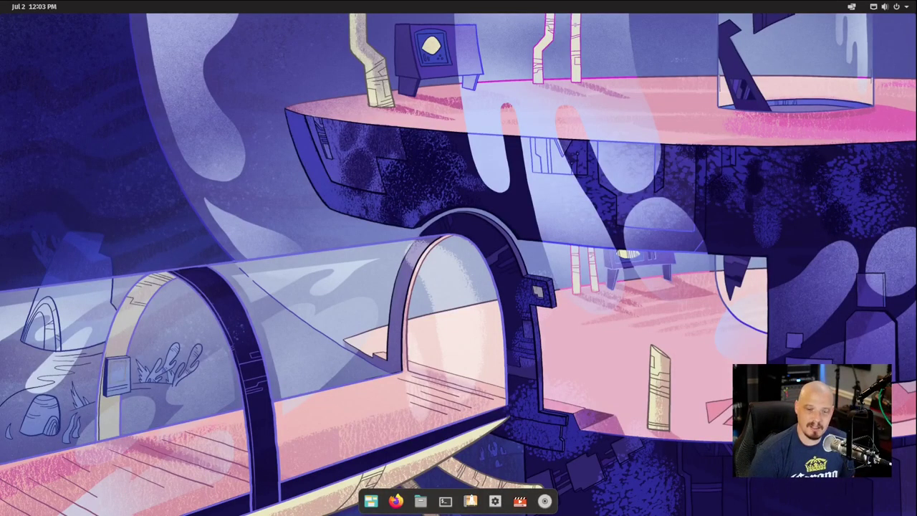